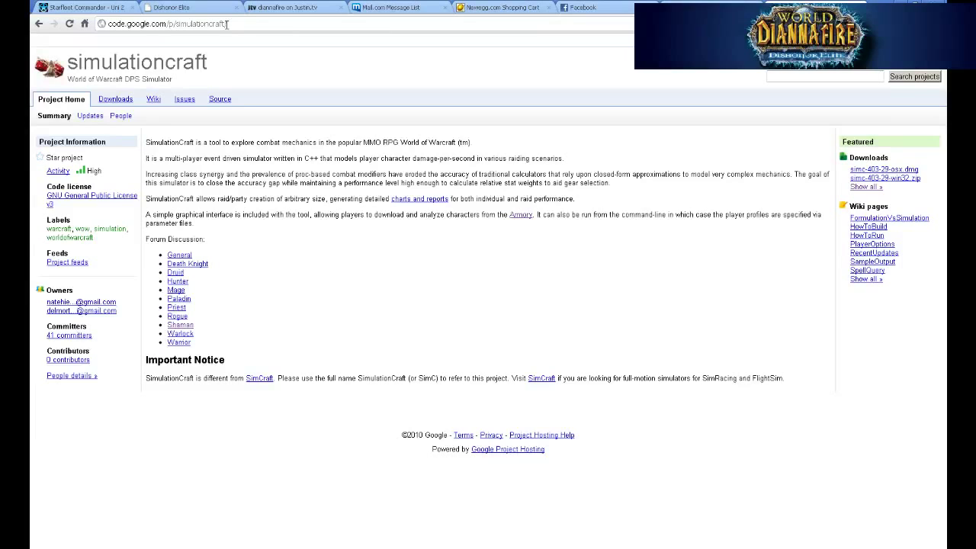
# Search Google for simcraft and open the simulationcraft project's Downloads list
pyautogui.click(85, 24)
pyautogui.click(312, 133)
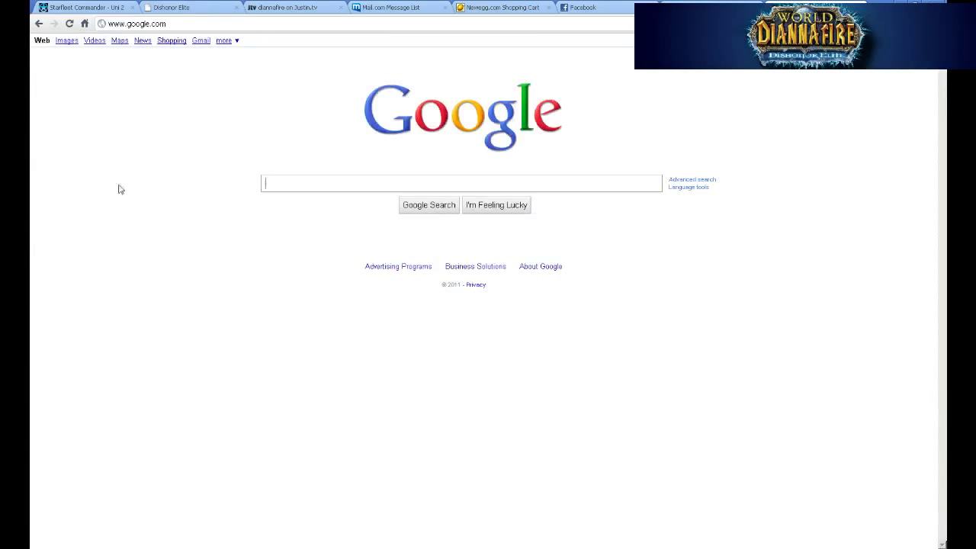
pyautogui.write('simcraft')
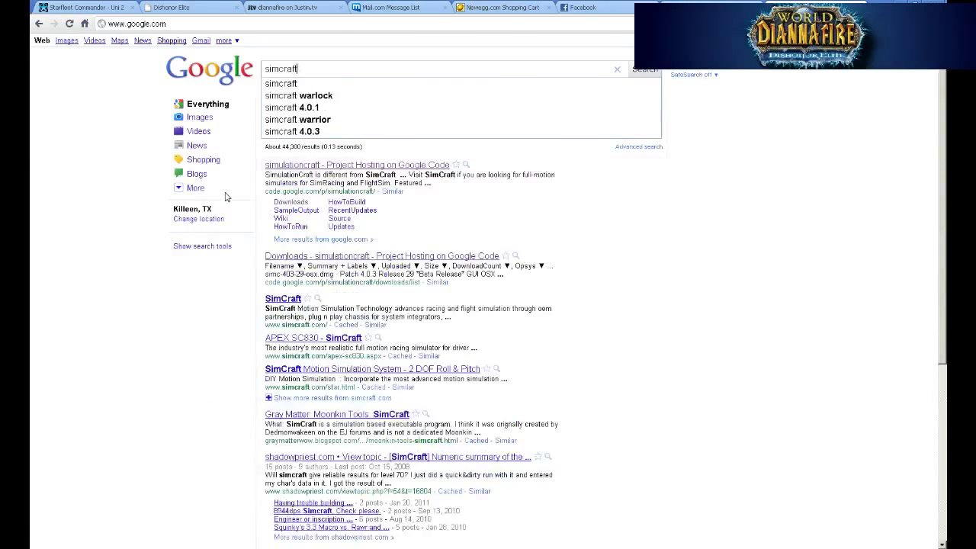
pyautogui.press('Return')
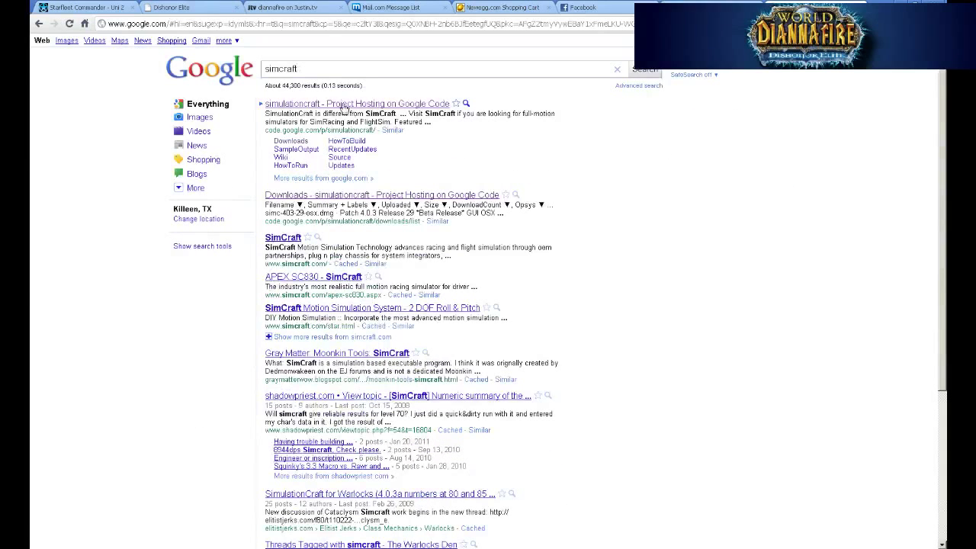
pyautogui.click(341, 105)
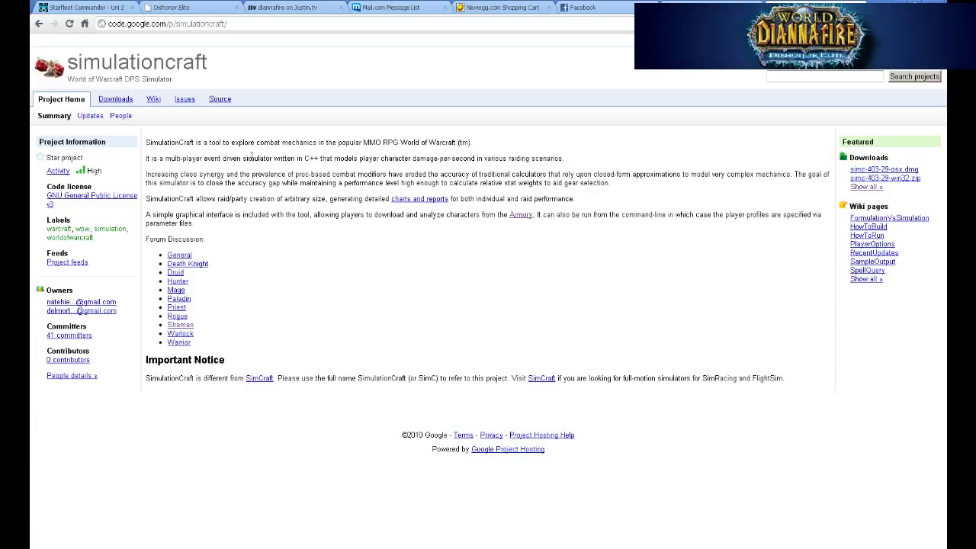
pyautogui.click(122, 102)
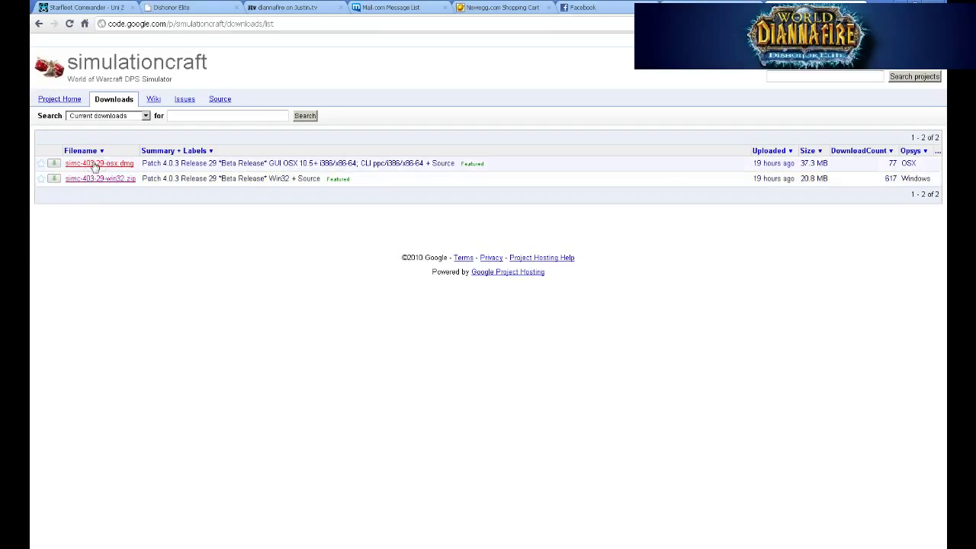
# Download simc-403-29-win32.zip from its Win32 release page and bring up the download's options
pyautogui.click(98, 178)
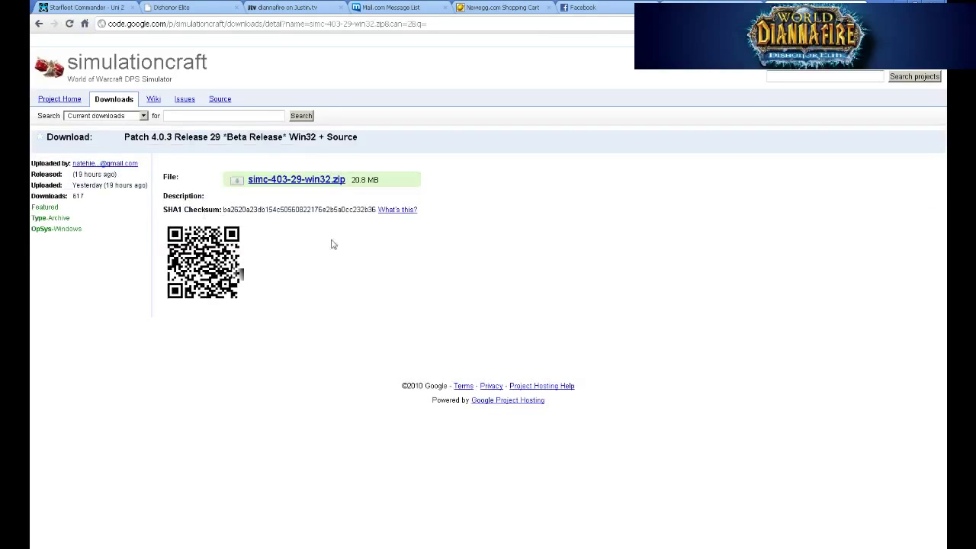
pyautogui.click(292, 180)
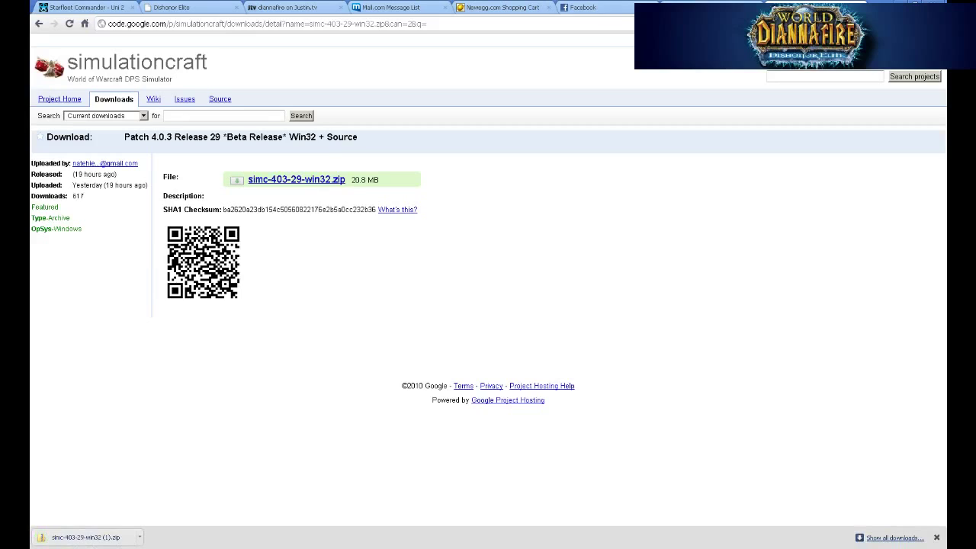
pyautogui.click(140, 537)
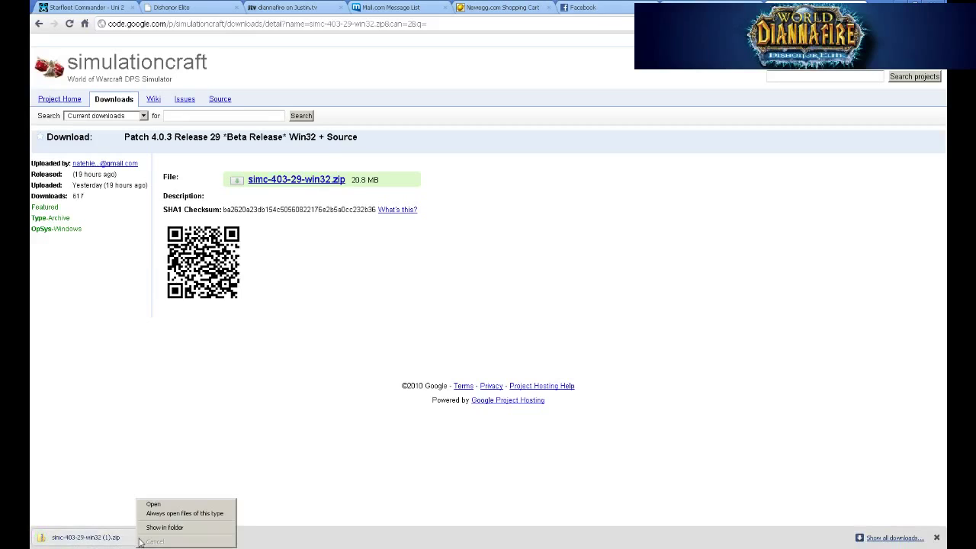
# Show the downloaded zip in its folder, open simc-403-29-win32, and launch SimulationCraft
pyautogui.click(96, 539)
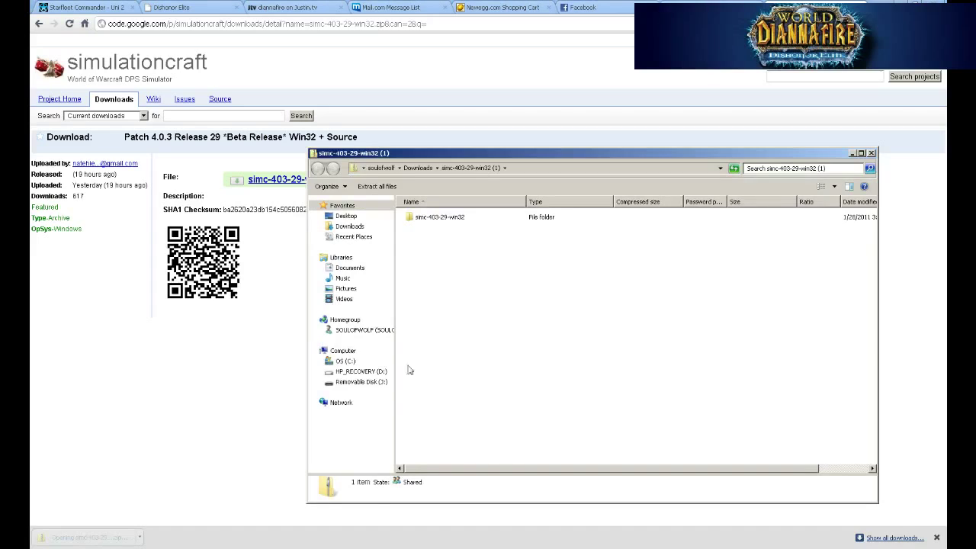
pyautogui.doubleClick(455, 218)
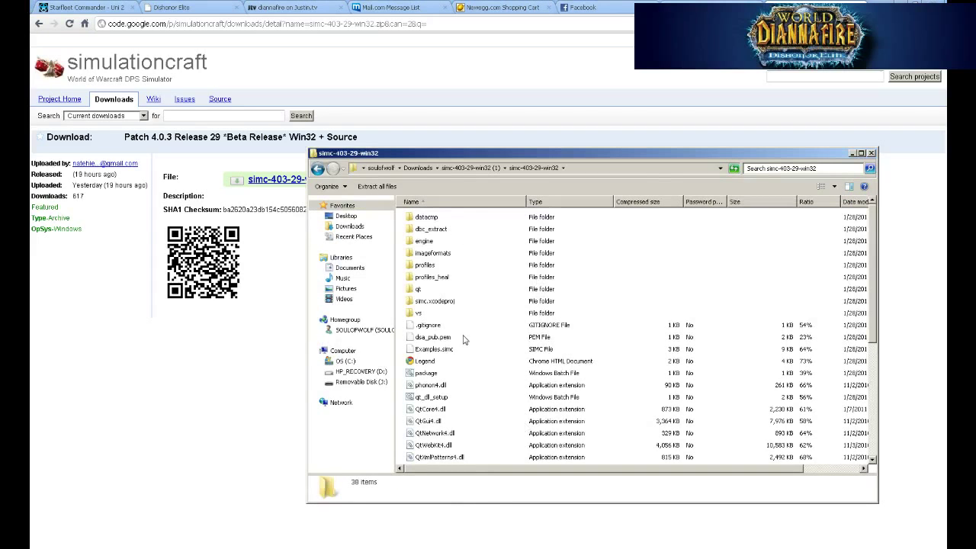
pyautogui.scroll(-2, 467, 350)
pyautogui.scroll(-4, 505, 351)
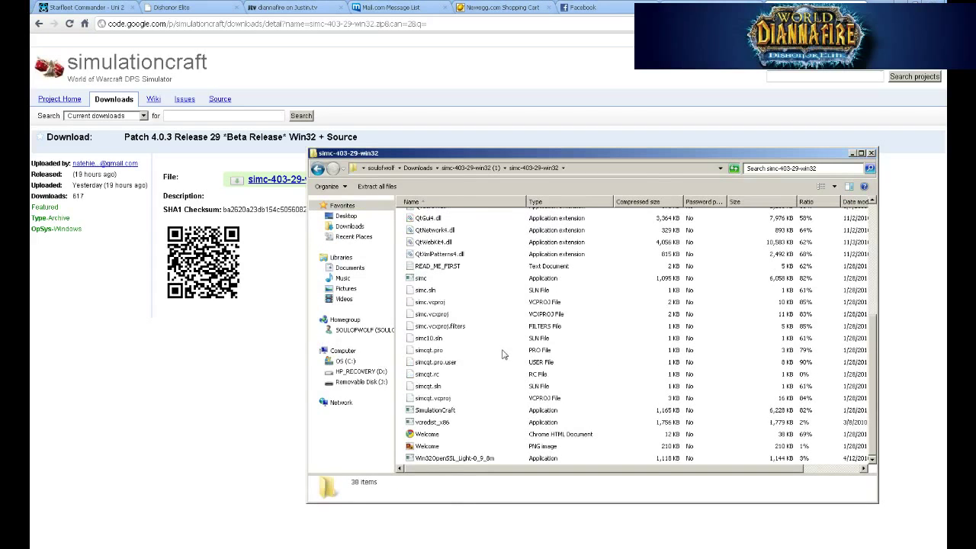
pyautogui.click(442, 414)
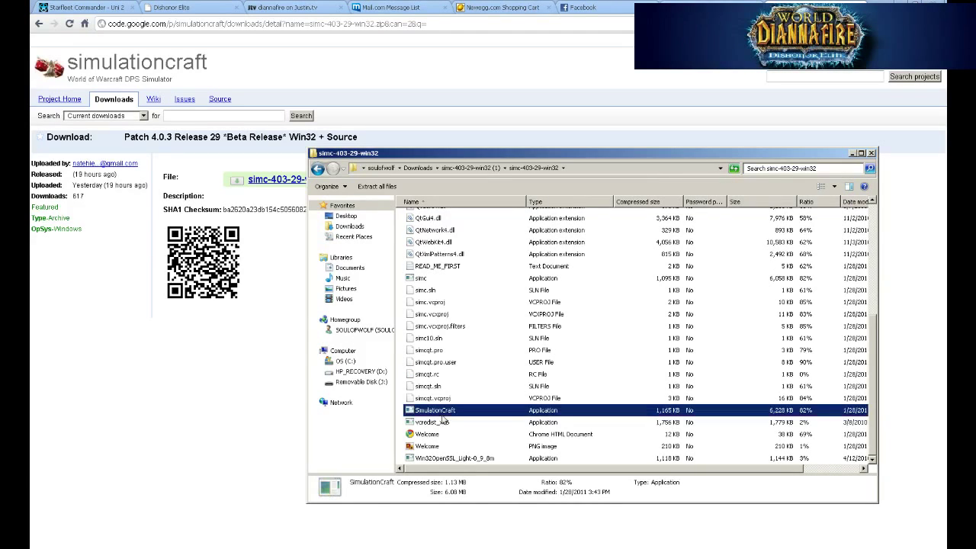
pyautogui.doubleClick(445, 414)
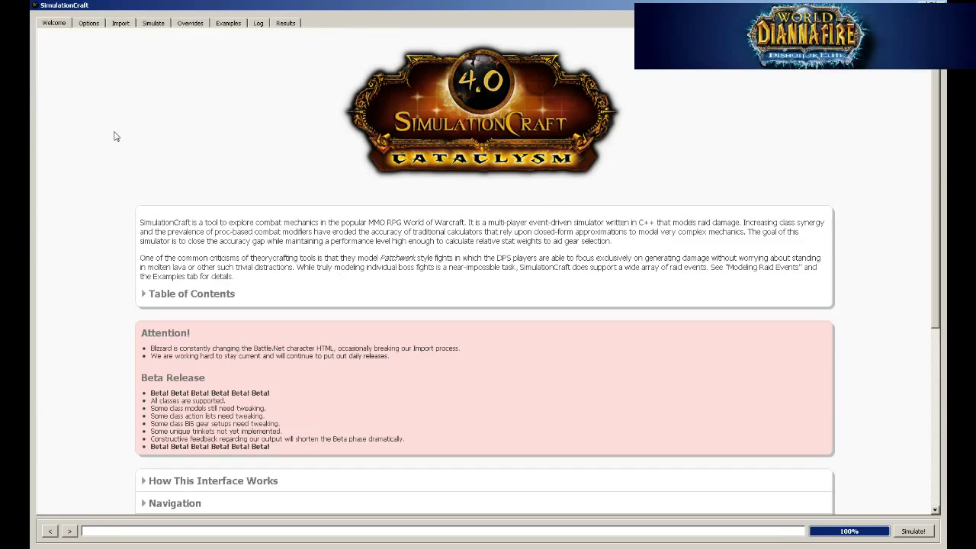
# Review the Globals options keeping Patchwerk fight style and Elite player skill, then view Buffs
pyautogui.click(83, 23)
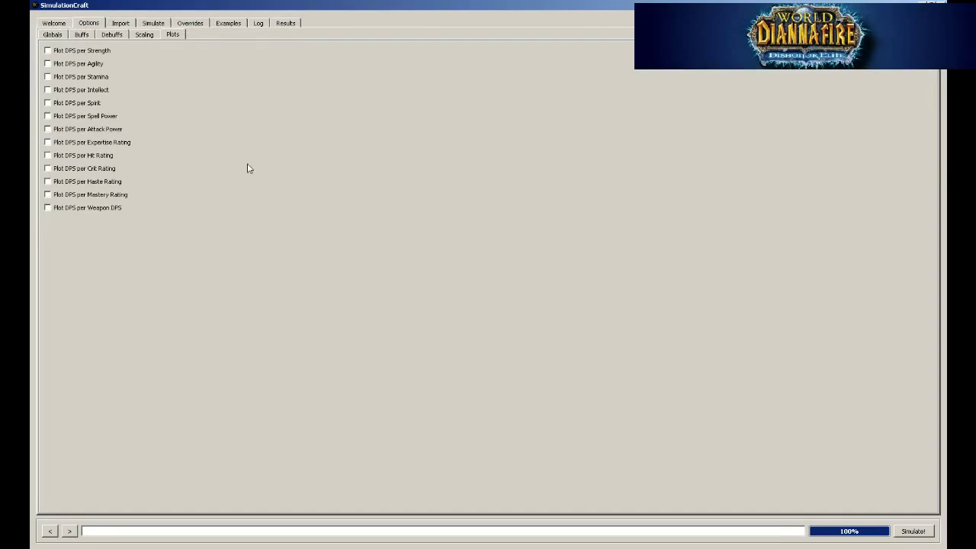
pyautogui.click(52, 34)
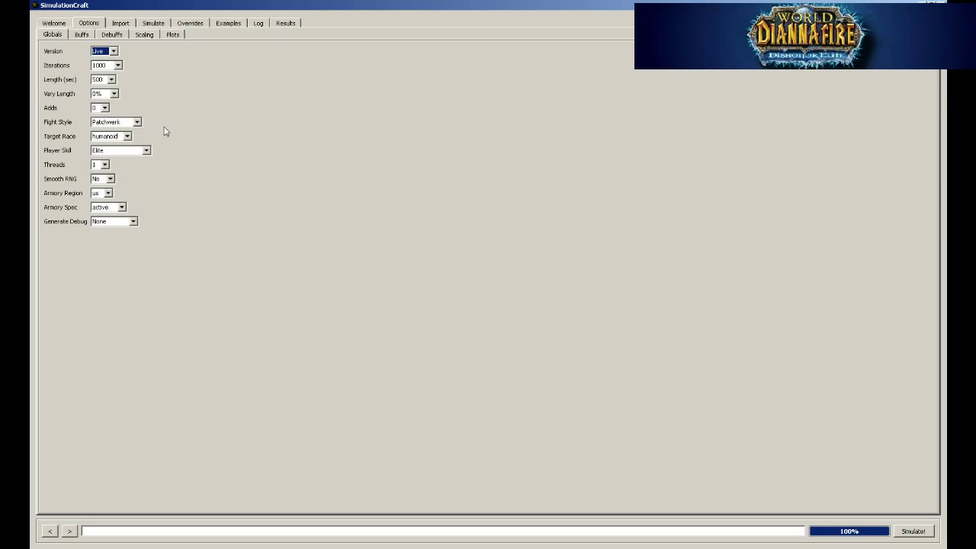
pyautogui.click(137, 122)
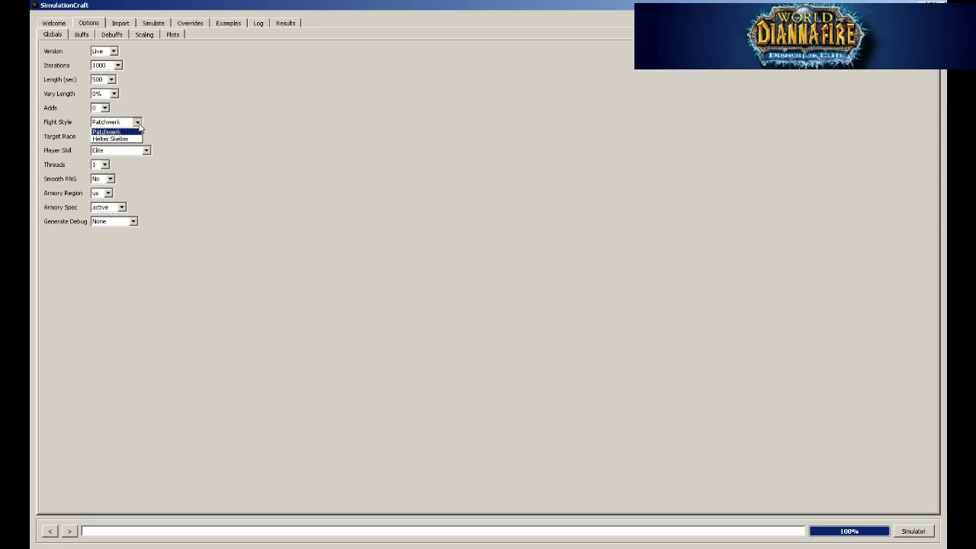
pyautogui.click(140, 130)
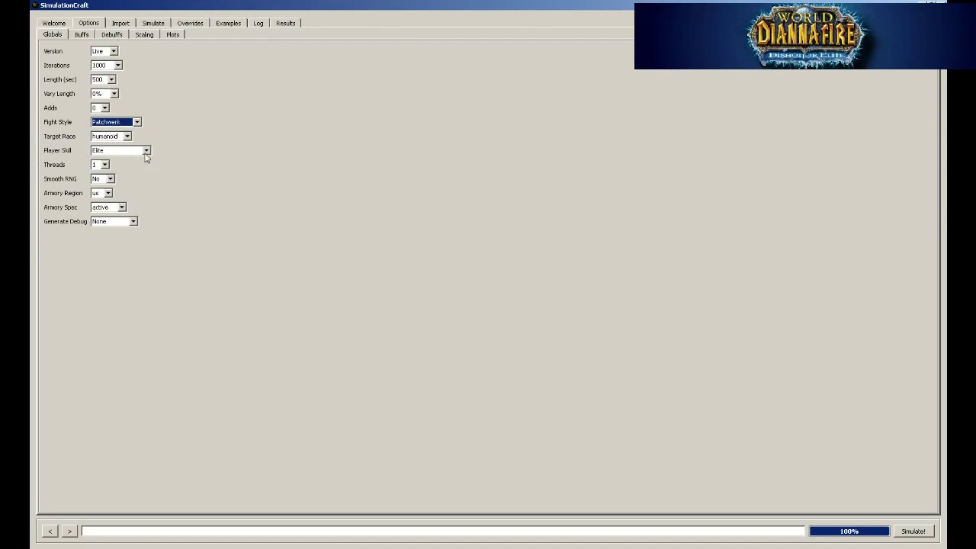
pyautogui.click(146, 151)
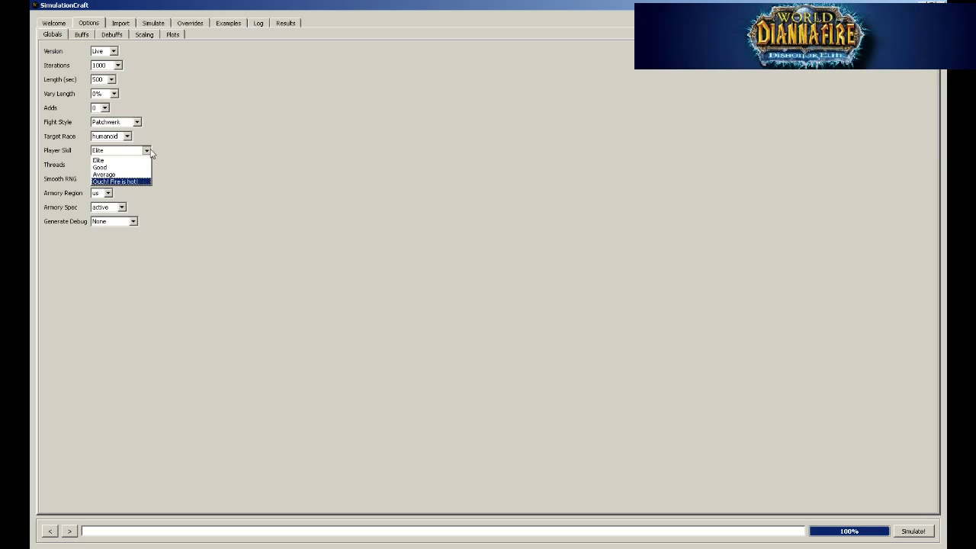
pyautogui.click(150, 152)
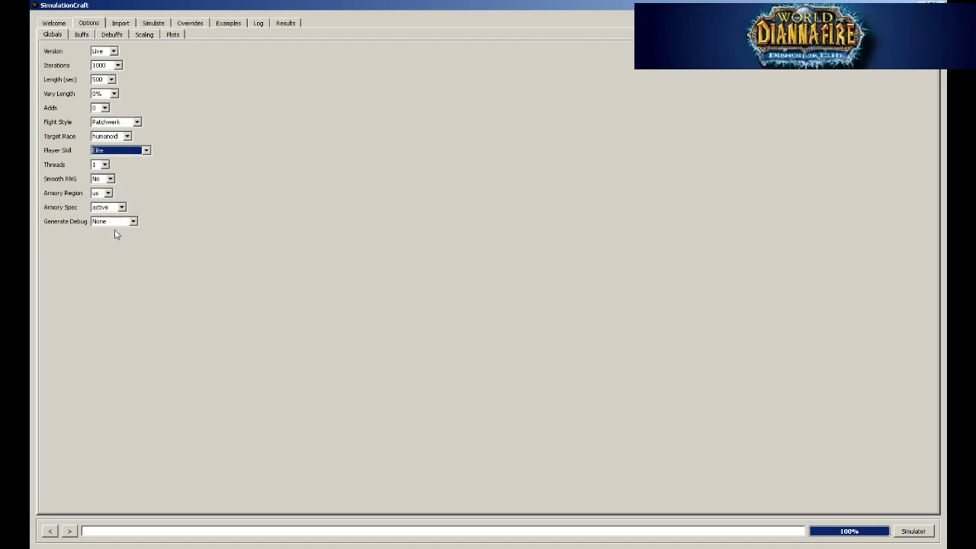
pyautogui.click(84, 35)
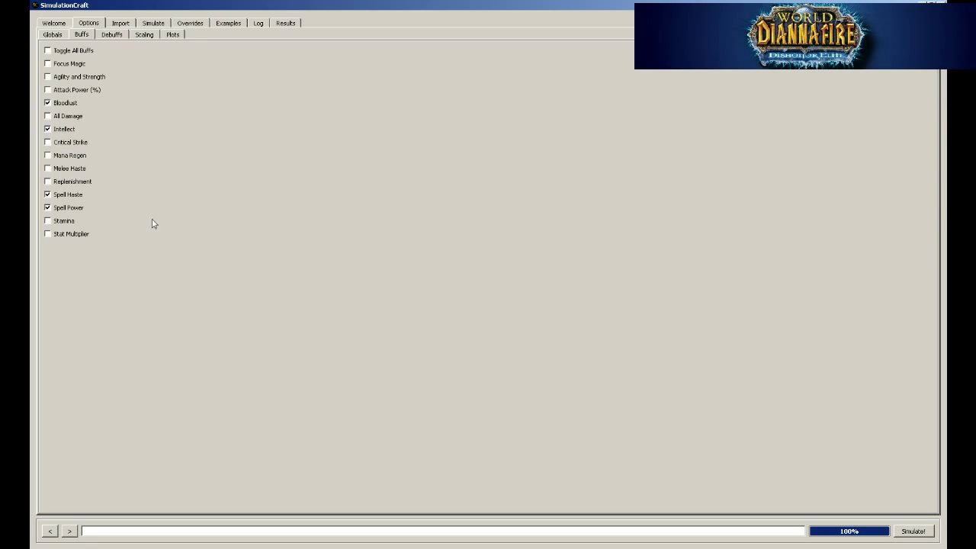
# Review the Debuffs, Scaling and Plots options, then switch to the Battle.net Import page
pyautogui.click(112, 35)
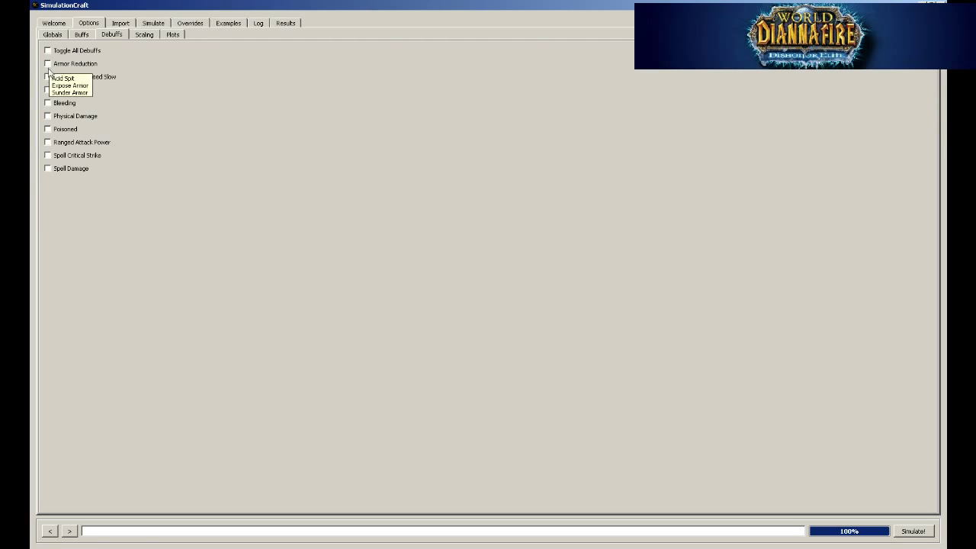
pyautogui.moveTo(48, 78)
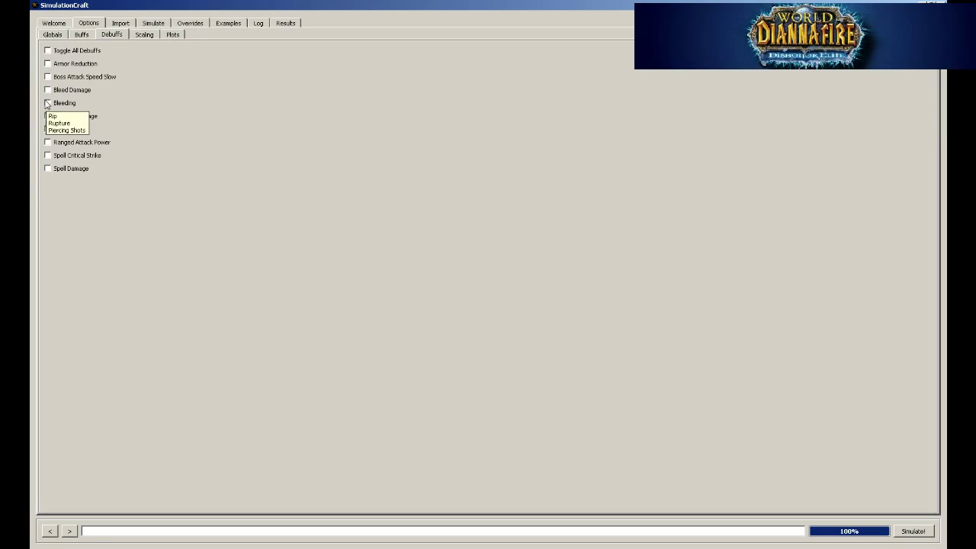
pyautogui.moveTo(48, 131)
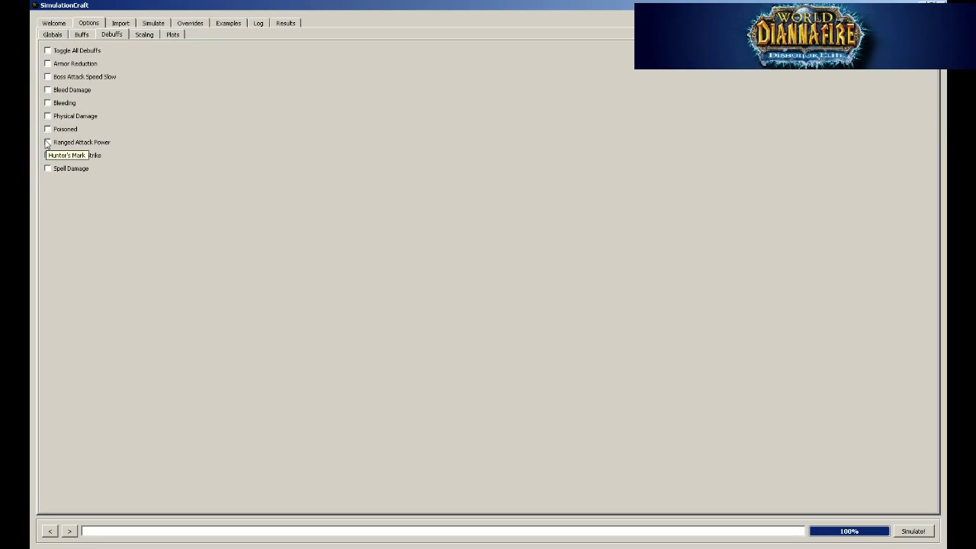
pyautogui.moveTo(47, 169)
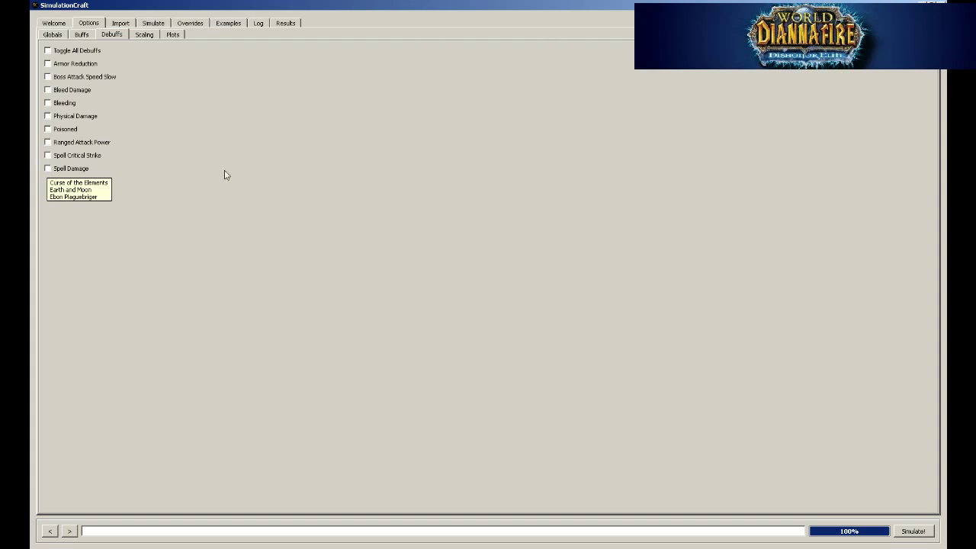
pyautogui.click(145, 35)
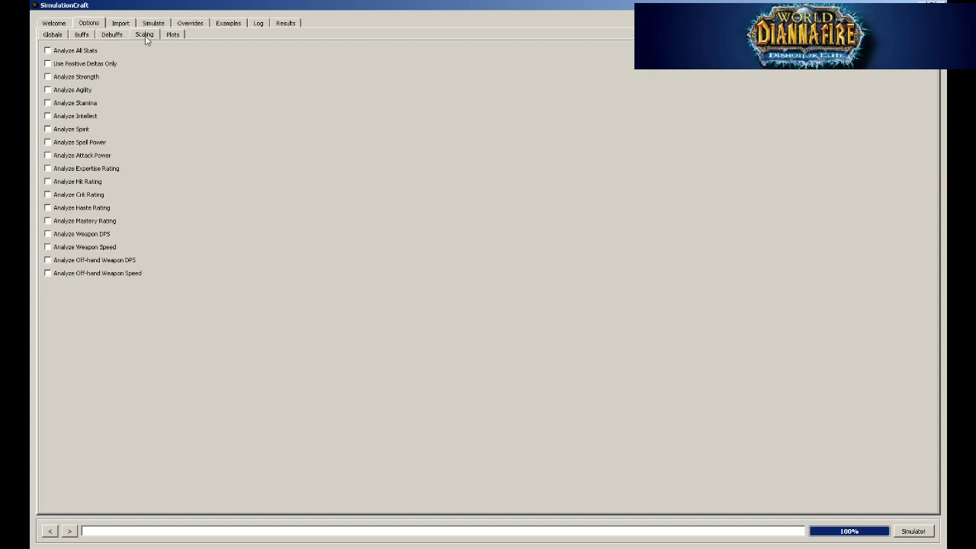
pyautogui.click(174, 35)
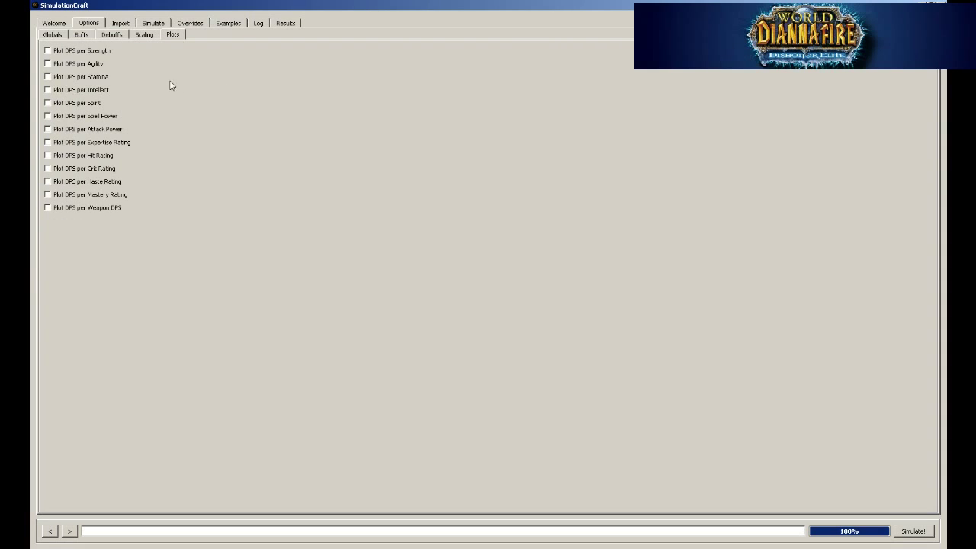
pyautogui.click(120, 24)
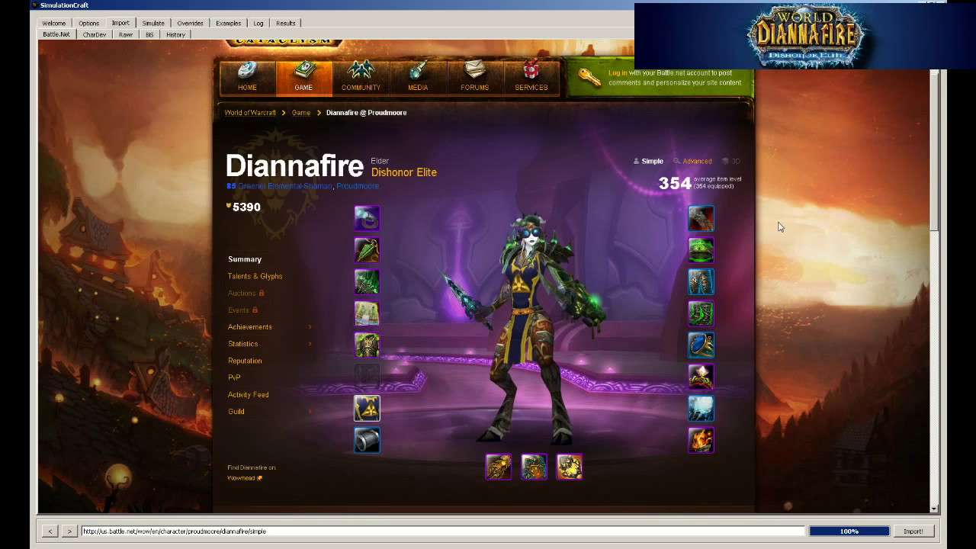
# Search the armory for the shaman character on the Proudmoore realm
pyautogui.scroll(2, 764, 229)
pyautogui.click(639, 88)
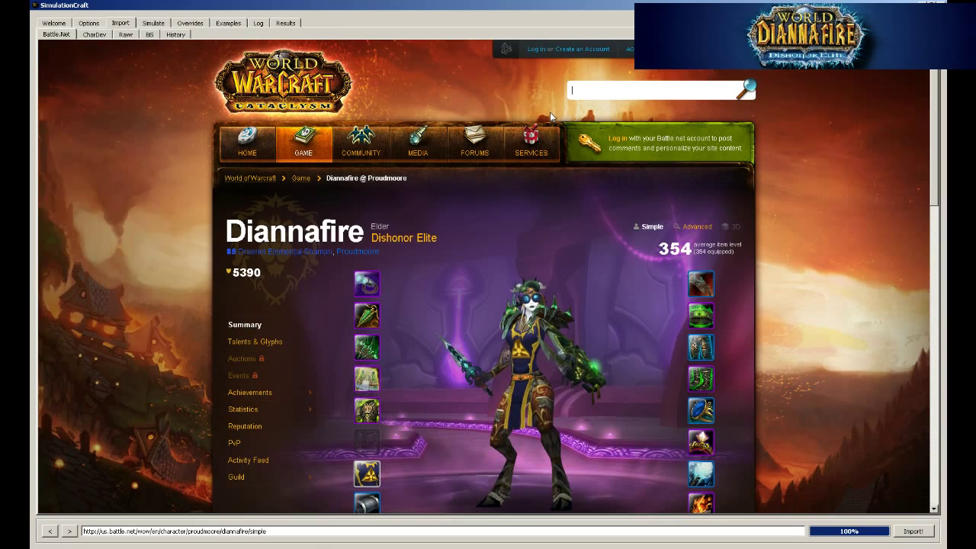
pyautogui.write('diannafire @')
pyautogui.press('BackSpace')
pyautogui.write('@ proudmoore')
pyautogui.press('Return')
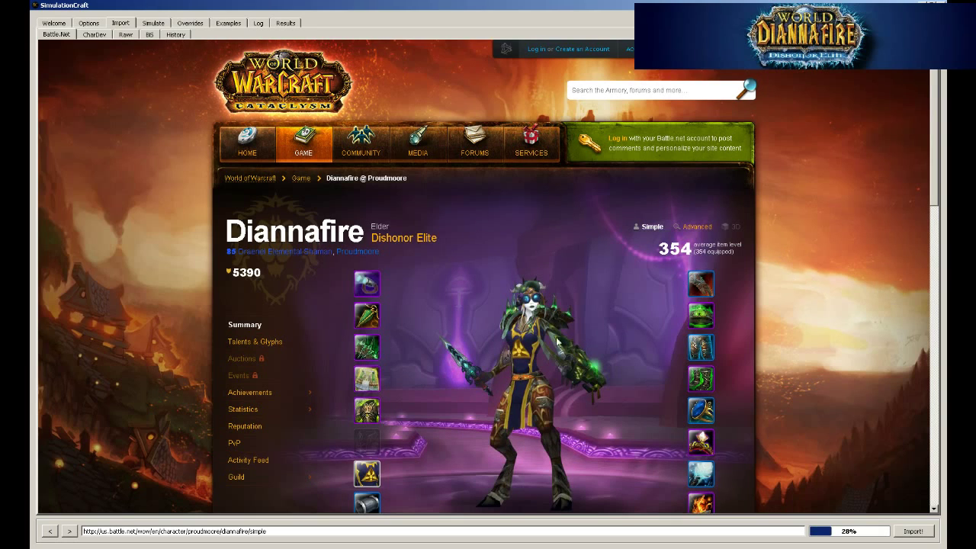
# Inspect the level 85 Elemental Shaman's equipped gear slots on the armory profile
pyautogui.scroll(-1, 174, 303)
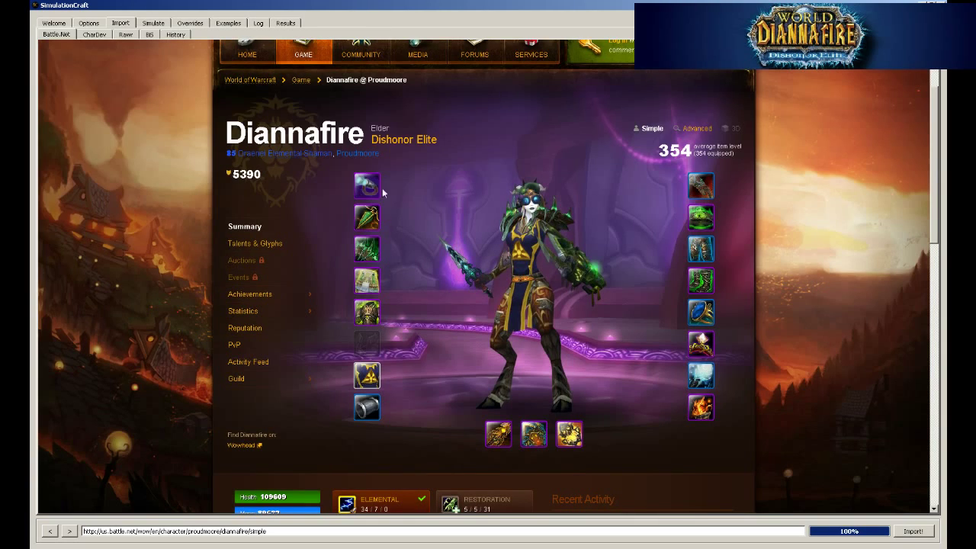
pyautogui.moveTo(373, 259)
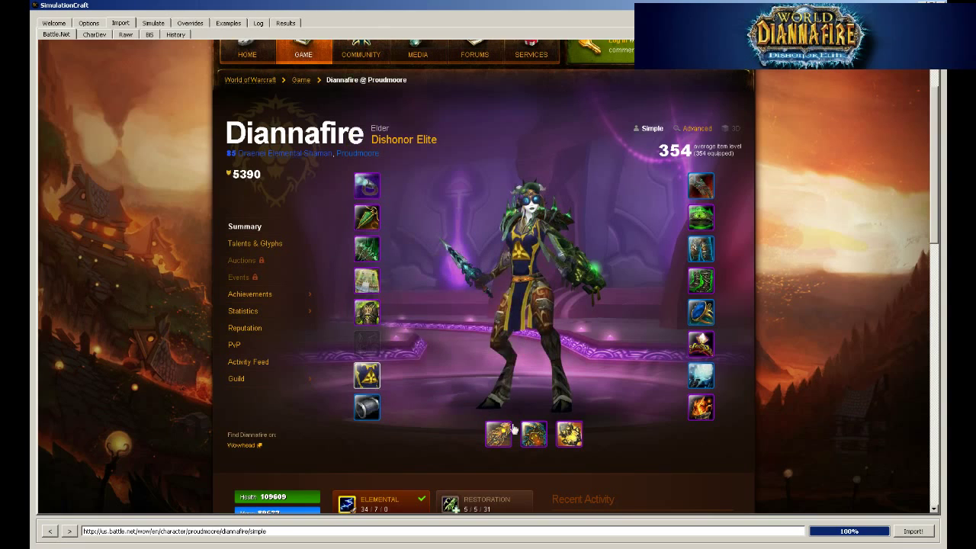
pyautogui.moveTo(568, 435)
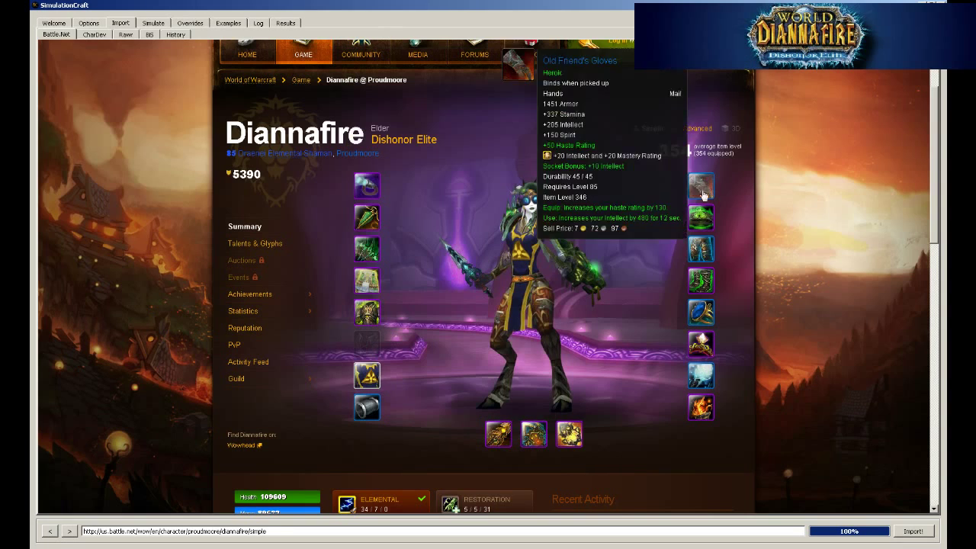
pyautogui.moveTo(703, 259)
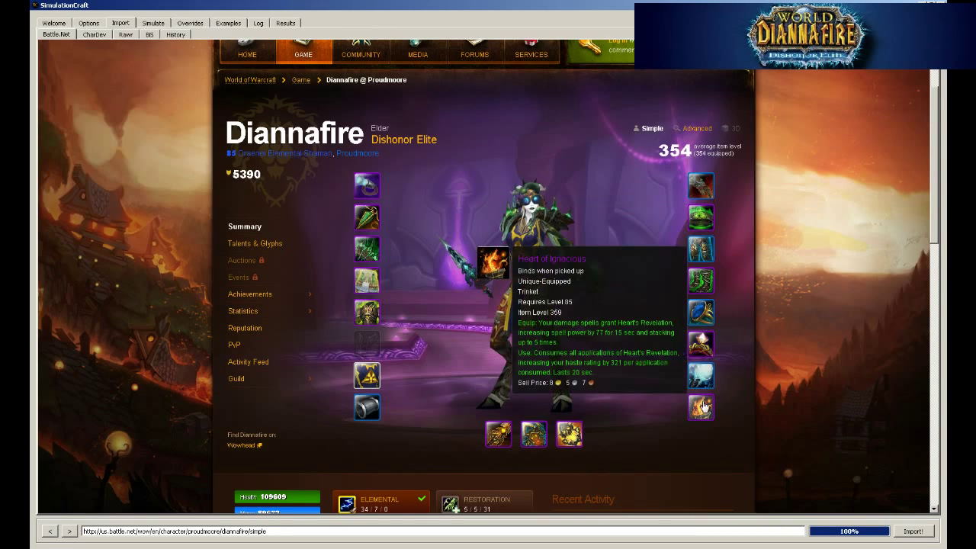
# Import the character profile and delete its use_pre_potion=1 line
pyautogui.click(912, 531)
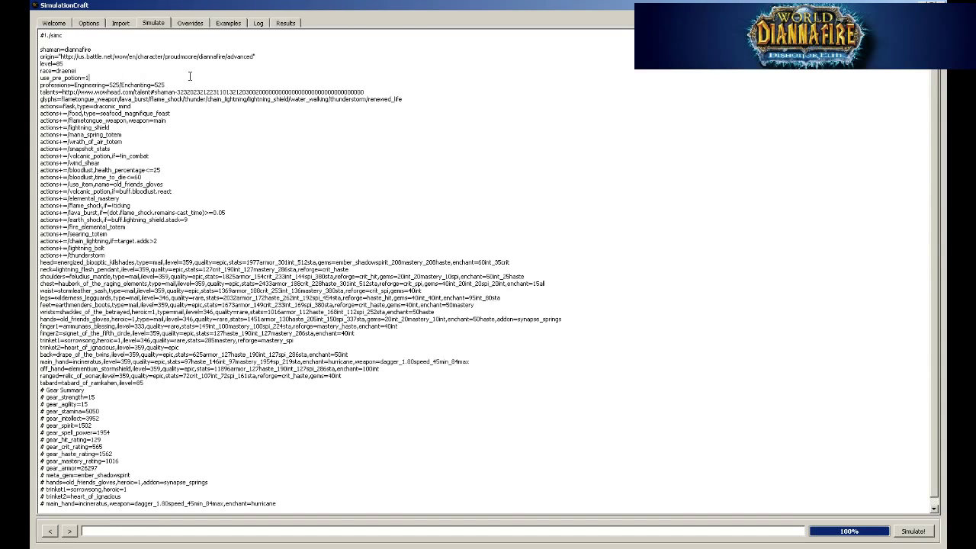
pyautogui.click(98, 77)
pyautogui.moveTo(98, 77); pyautogui.dragTo(40, 77)
pyautogui.press('Delete')
pyautogui.press('Delete')
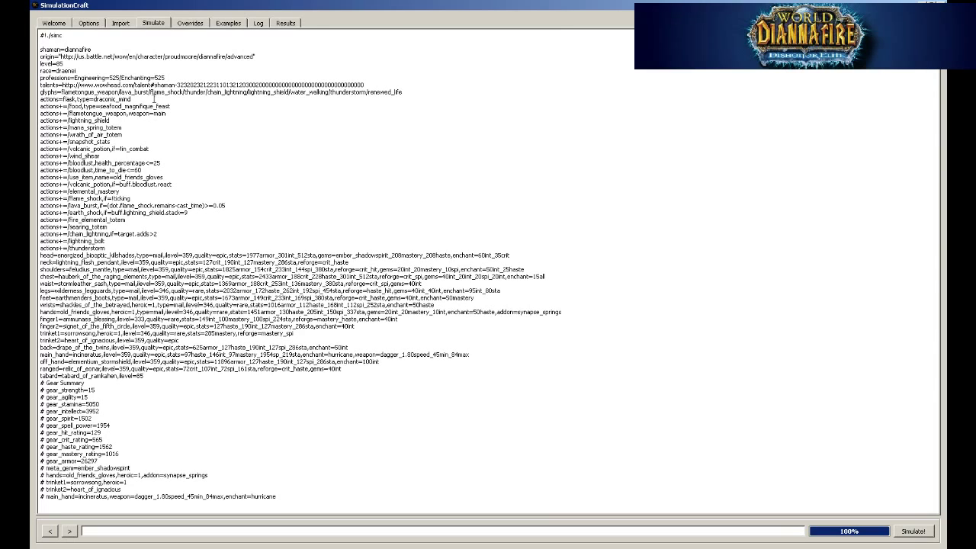
# Delete the draconic_mind flask, seafood_magnifique_feast food and both volcanic_potion lines
pyautogui.moveTo(40, 99)
pyautogui.mouseDown()
pyautogui.moveTo(133, 99)
pyautogui.moveTo(41, 99)
pyautogui.mouseUp()
pyautogui.press('Delete')
pyautogui.press('Delete')
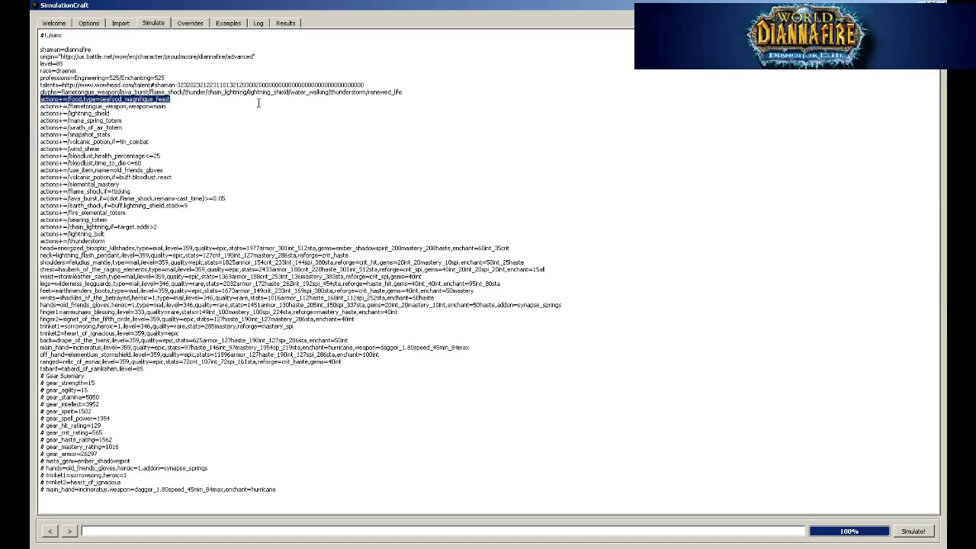
pyautogui.press('Delete')
pyautogui.press('Delete')
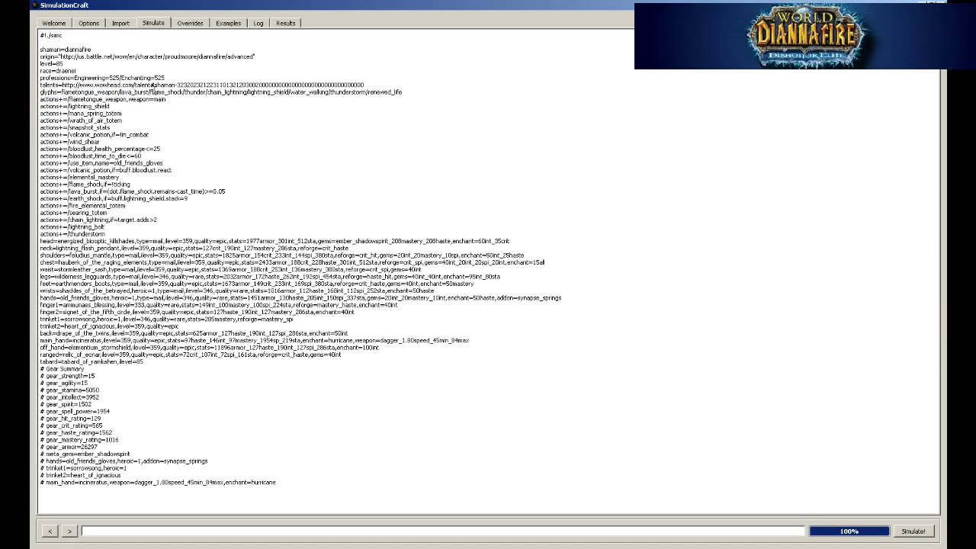
pyautogui.moveTo(150, 135); pyautogui.dragTo(40, 135)
pyautogui.press('Delete')
pyautogui.press('Delete')
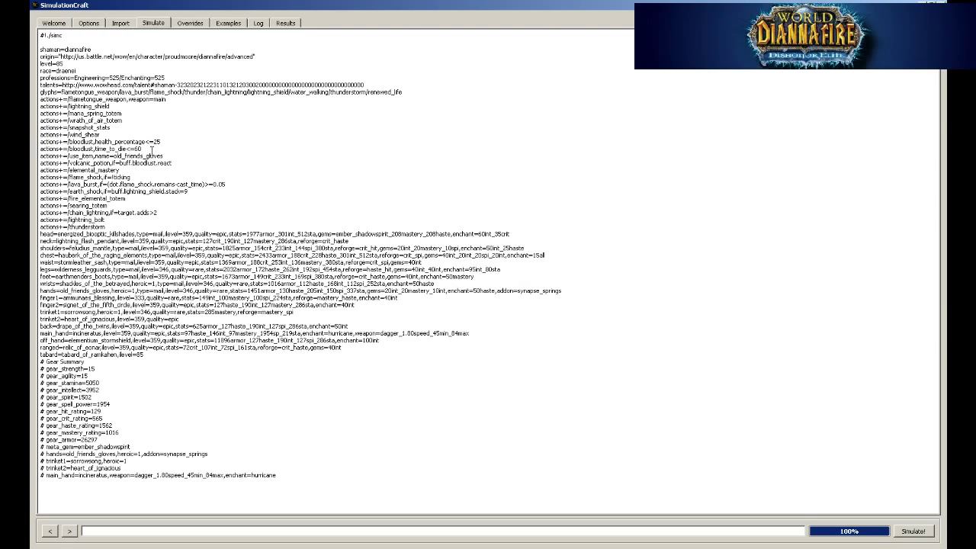
pyautogui.moveTo(173, 163); pyautogui.dragTo(40, 163)
pyautogui.press('Delete')
pyautogui.press('Delete')
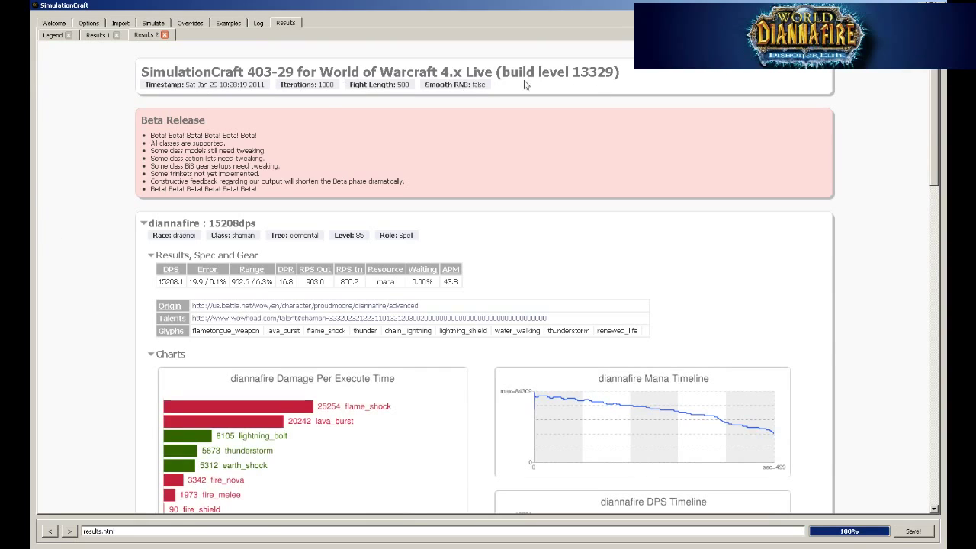
# Highlight the Fight Length: 500 setting and the 15208.1 DPS result in the report
pyautogui.moveTo(352, 86); pyautogui.dragTo(412, 86)
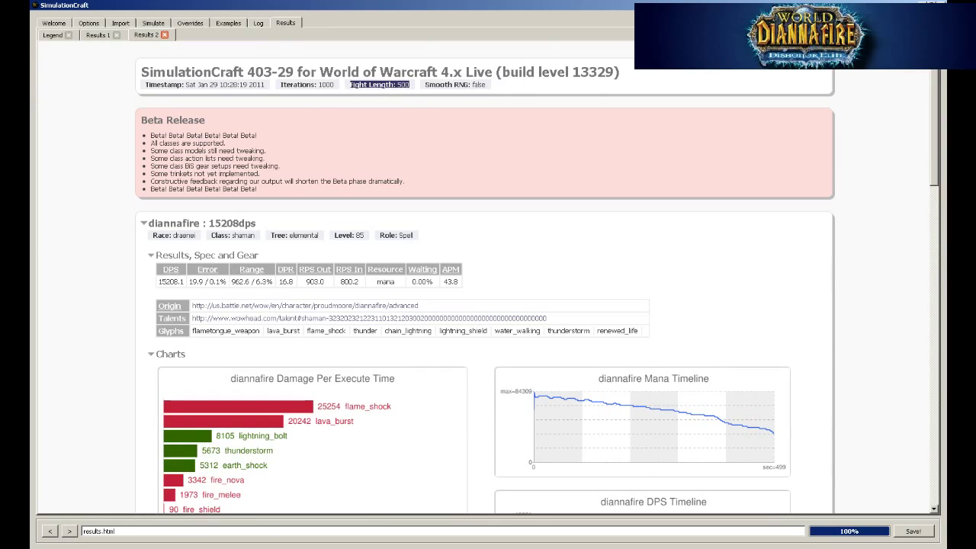
pyautogui.click(416, 88)
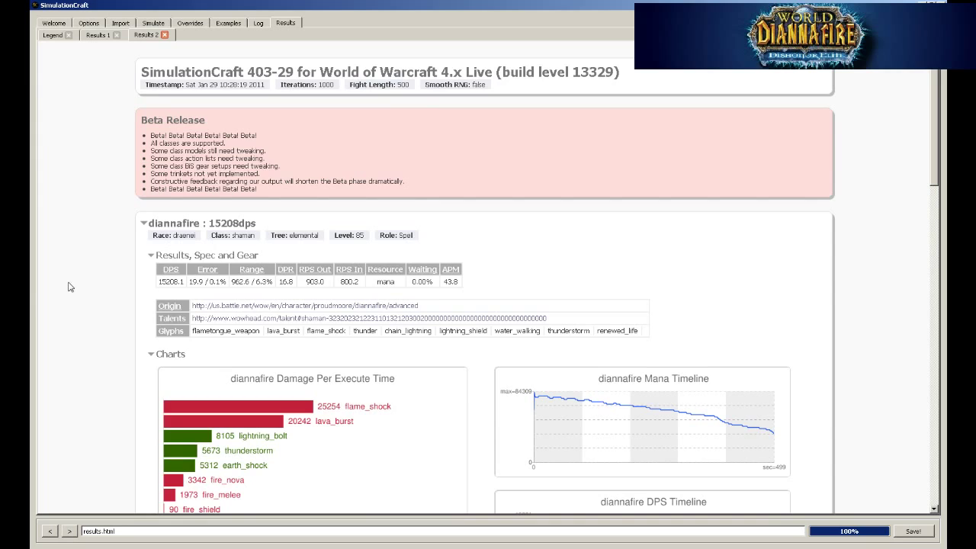
pyautogui.moveTo(158, 281); pyautogui.dragTo(189, 282)
pyautogui.click(109, 292)
pyautogui.scroll(-2, 107, 291)
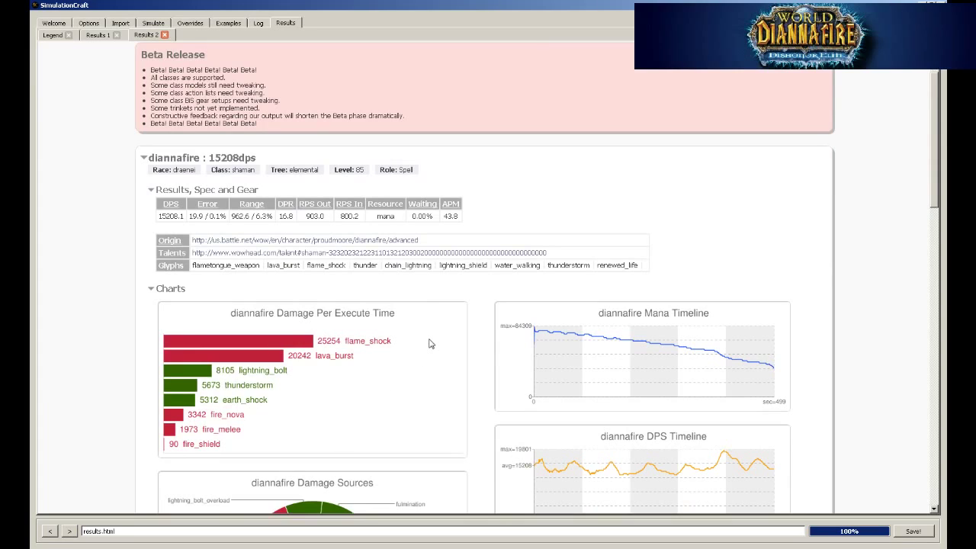
pyautogui.doubleClick(390, 346)
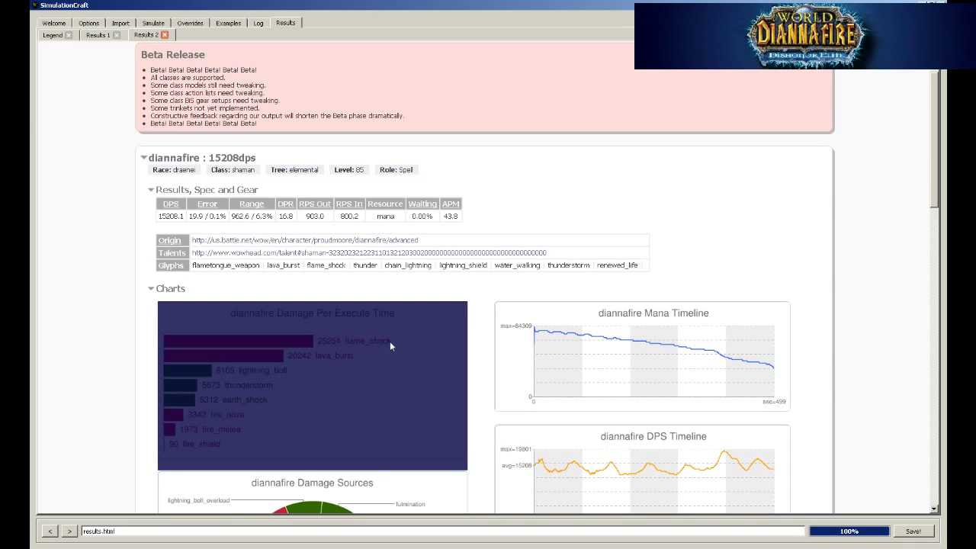
pyautogui.click(54, 350)
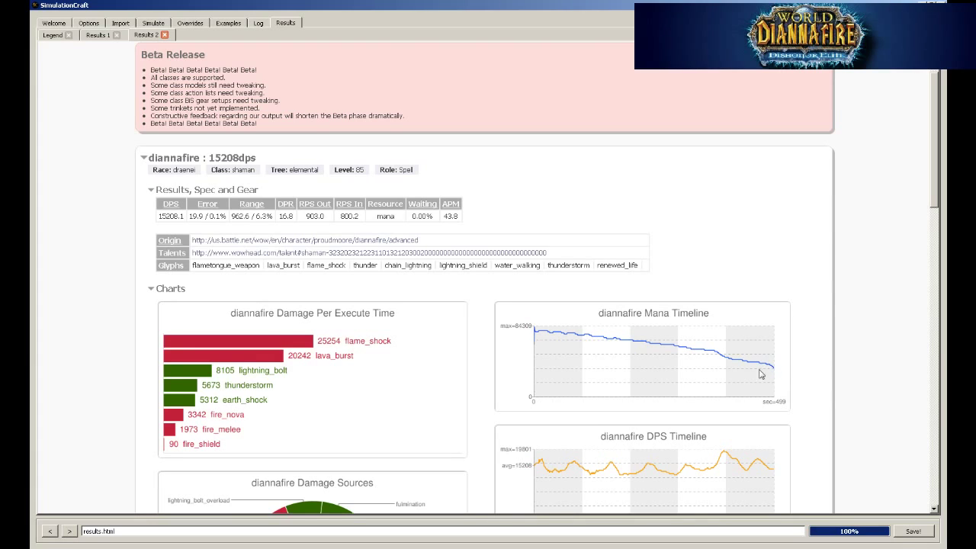
pyautogui.scroll(-2, 60, 372)
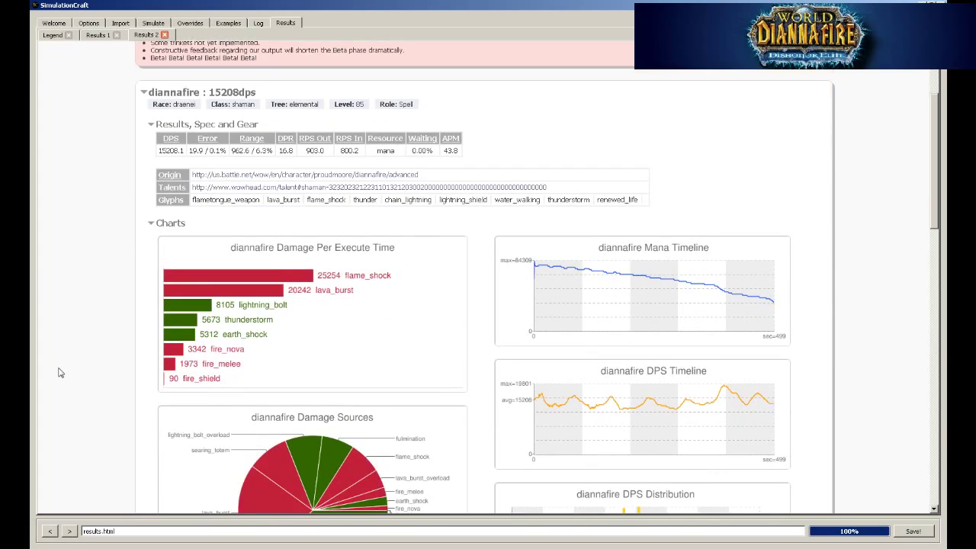
pyautogui.scroll(-4, 59, 372)
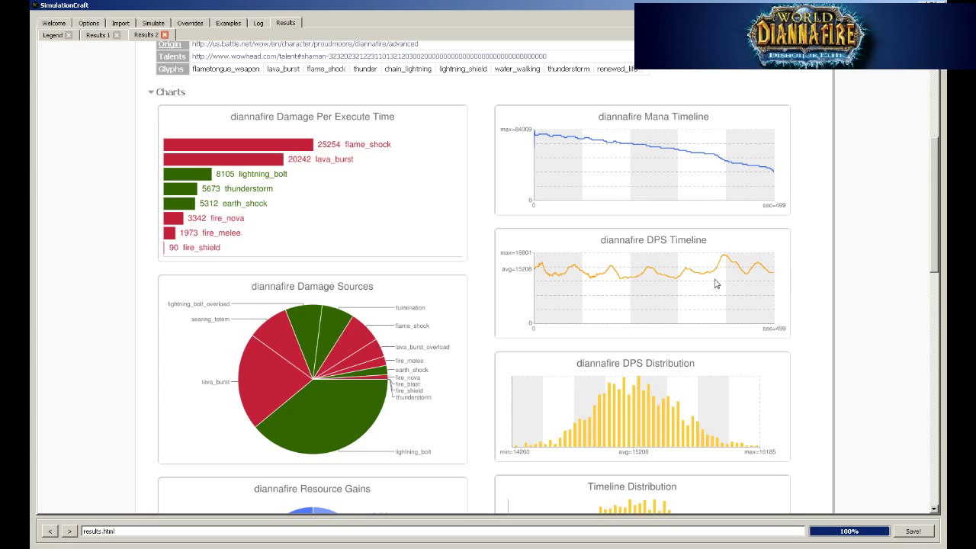
pyautogui.scroll(-2, 806, 383)
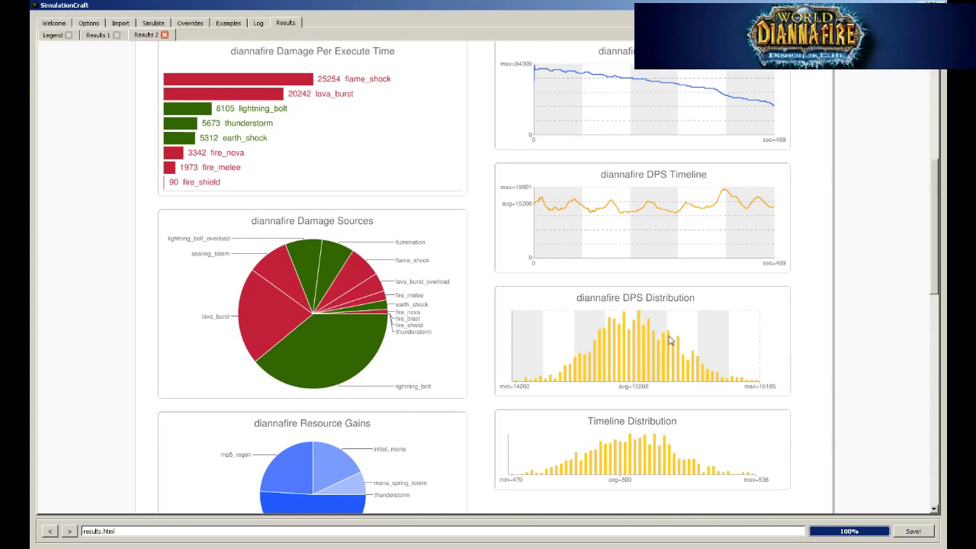
pyautogui.scroll(-1, 210, 392)
pyautogui.scroll(-3, 160, 394)
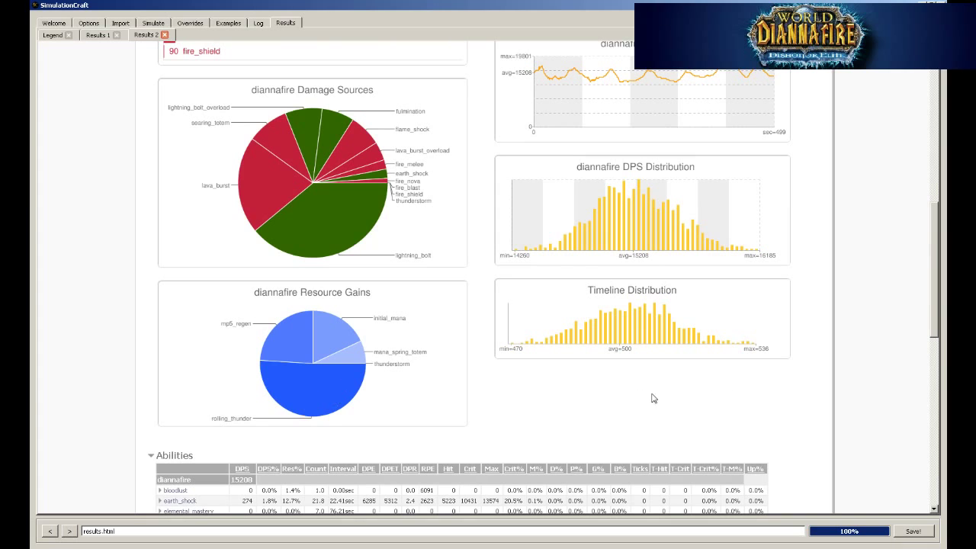
pyautogui.scroll(-5, 107, 377)
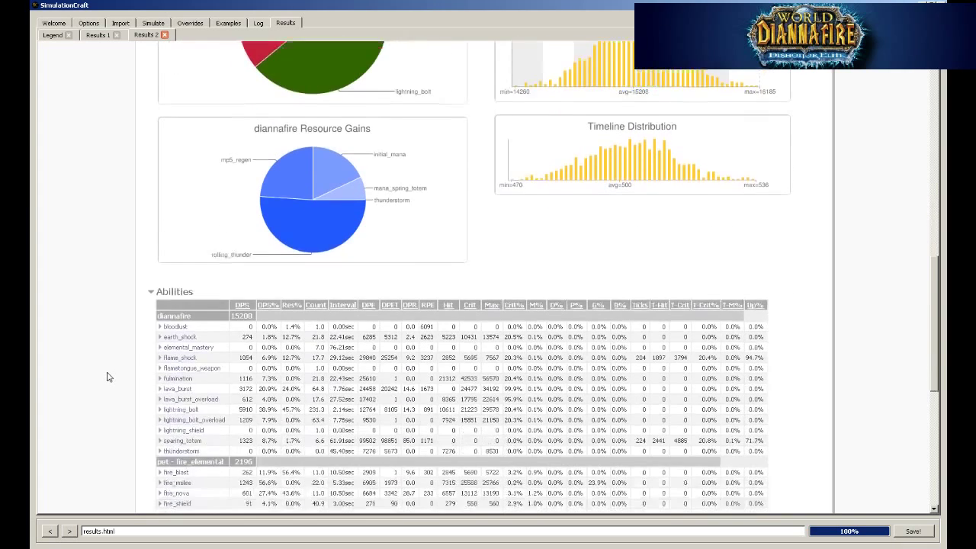
pyautogui.scroll(-2, 107, 376)
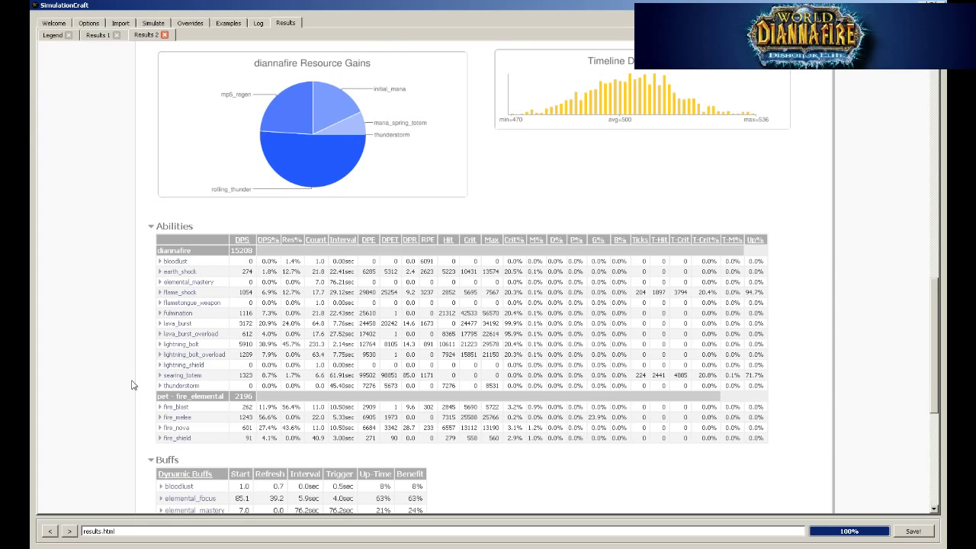
pyautogui.scroll(-2, 135, 385)
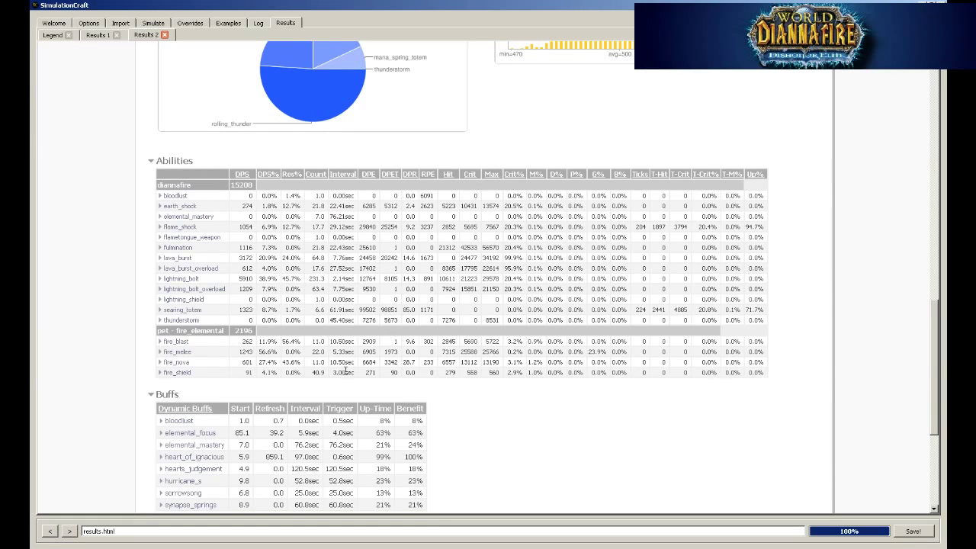
pyautogui.scroll(-2, 76, 379)
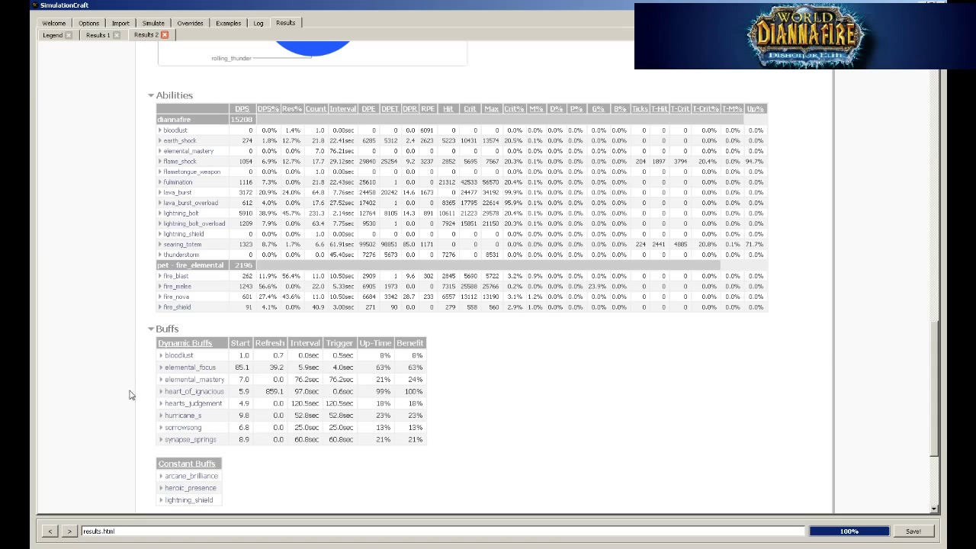
pyautogui.scroll(-2, 131, 390)
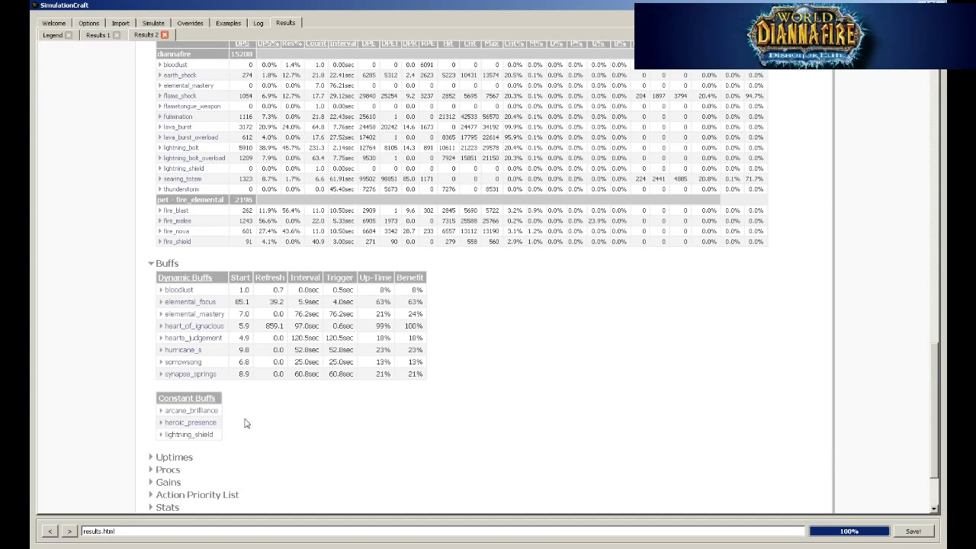
# Expand then collapse arcane_brilliance's details, and expand the Uptimes and Procs sections
pyautogui.click(163, 411)
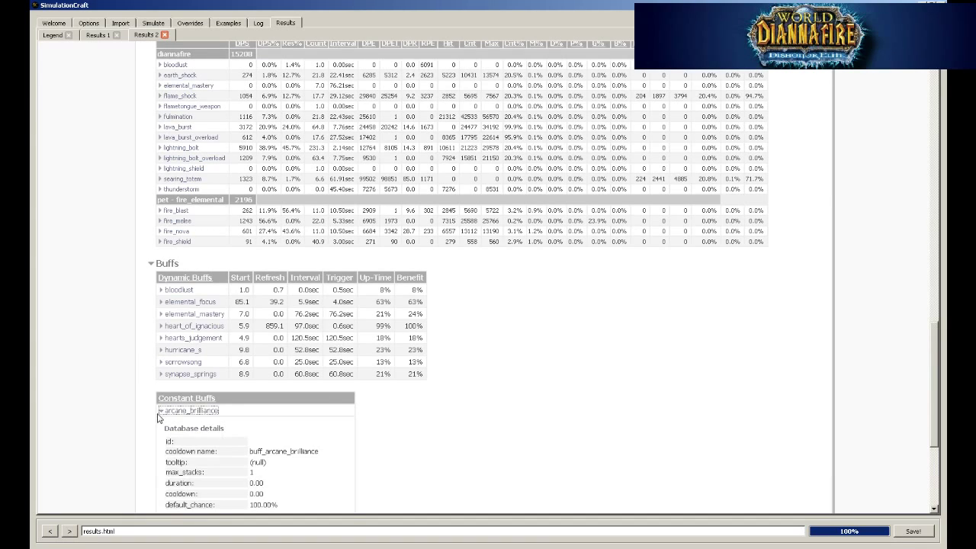
pyautogui.scroll(-1, 160, 416)
pyautogui.click(160, 378)
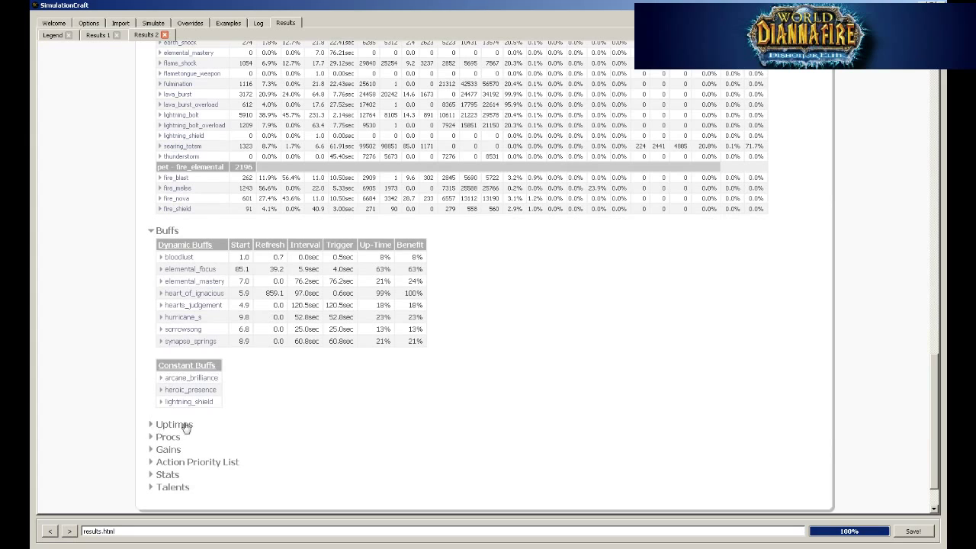
pyautogui.click(158, 424)
pyautogui.scroll(-1, 164, 427)
pyautogui.click(154, 429)
pyautogui.scroll(-1, 149, 444)
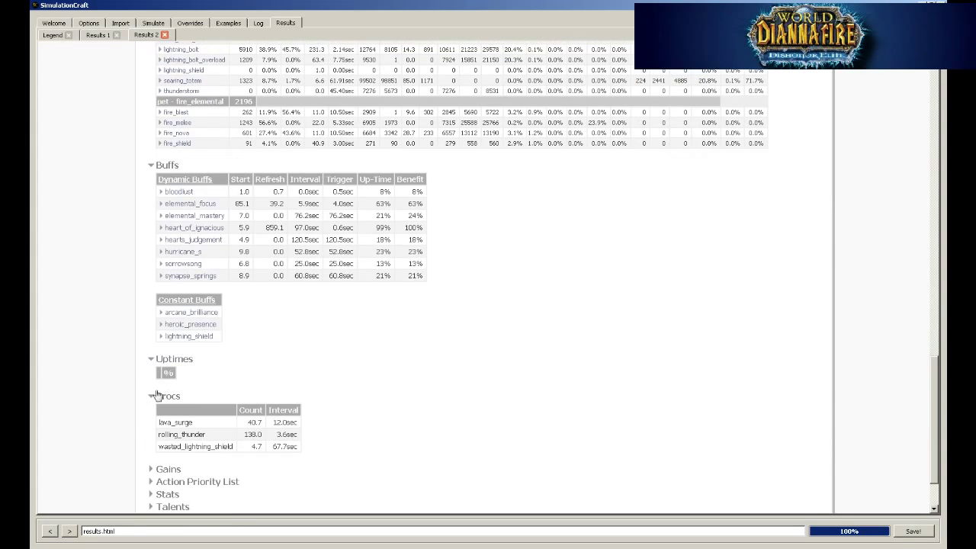
pyautogui.doubleClick(174, 360)
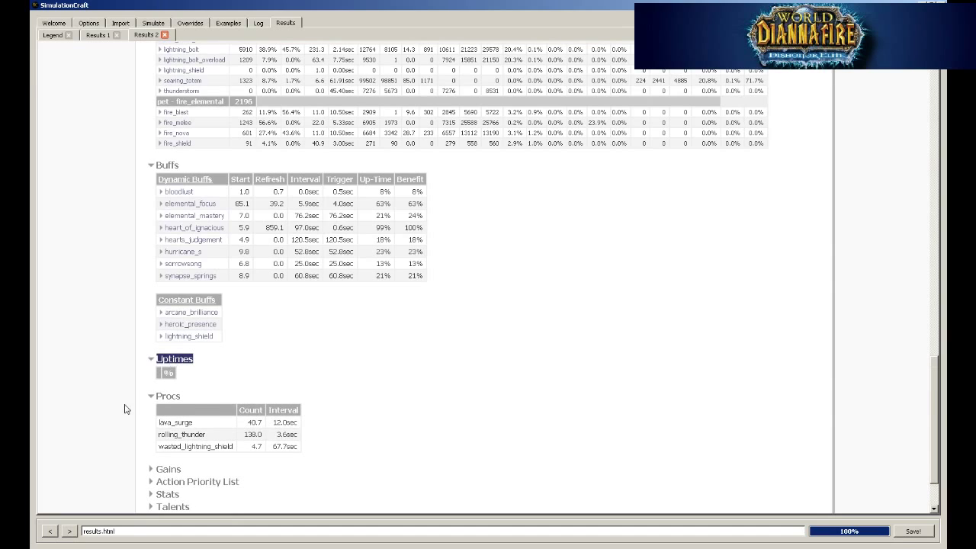
pyautogui.scroll(-1, 126, 409)
pyautogui.scroll(-1, 126, 409)
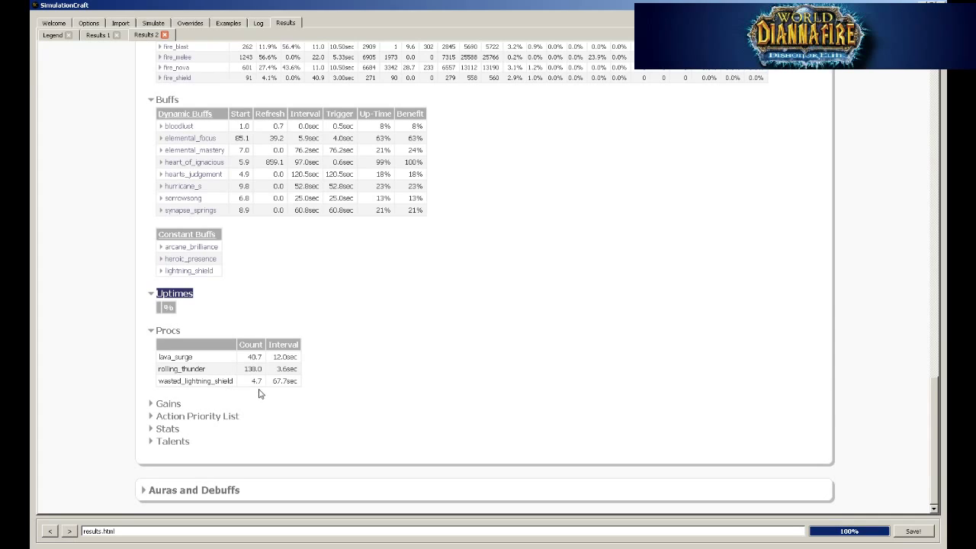
# Expand the Gains and Action Priority List sections of the report
pyautogui.click(163, 404)
pyautogui.scroll(-1, 61, 409)
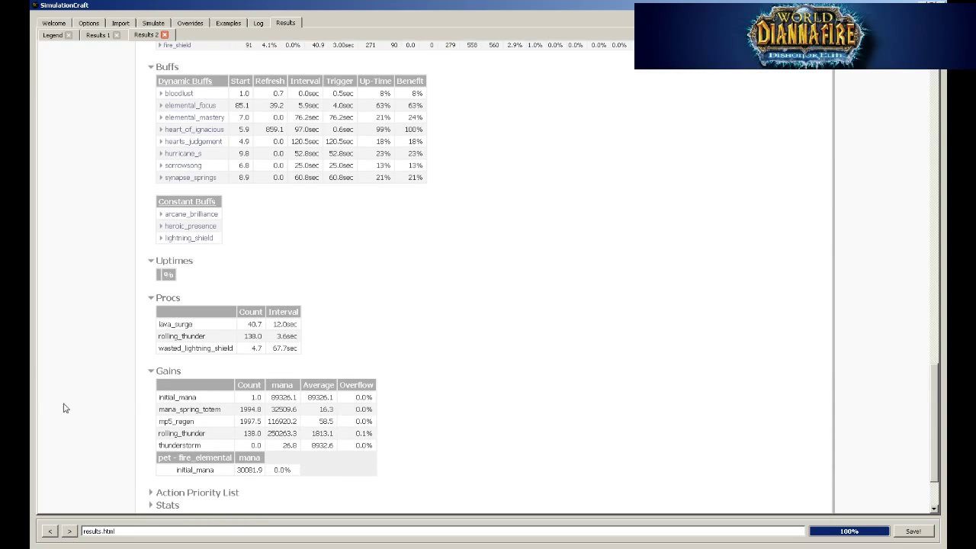
pyautogui.scroll(-1, 106, 406)
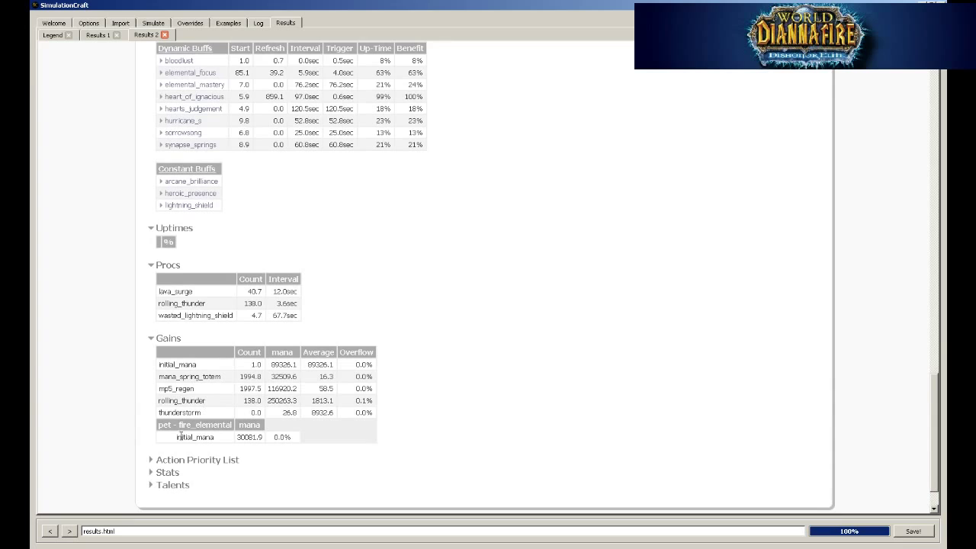
pyautogui.scroll(-1, 134, 448)
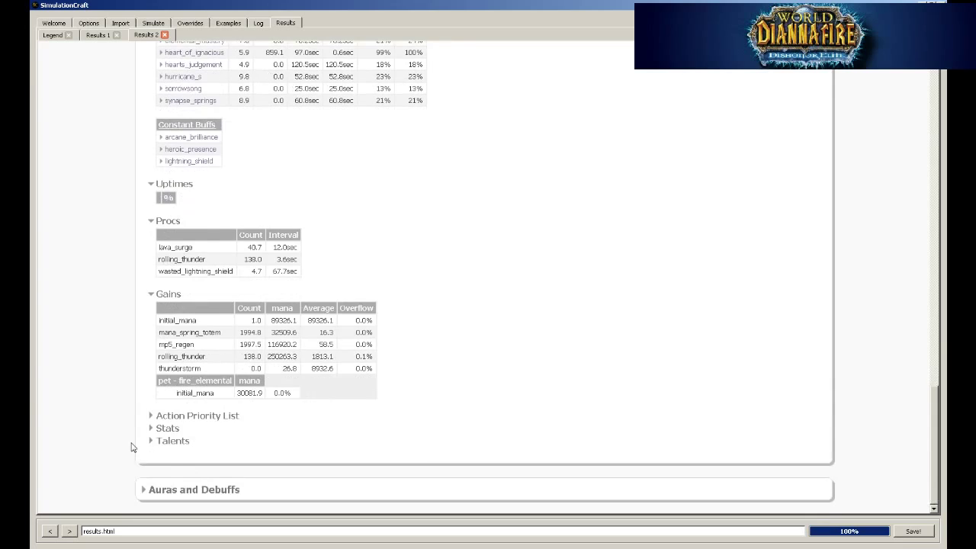
pyautogui.click(204, 415)
pyautogui.scroll(-4, 127, 432)
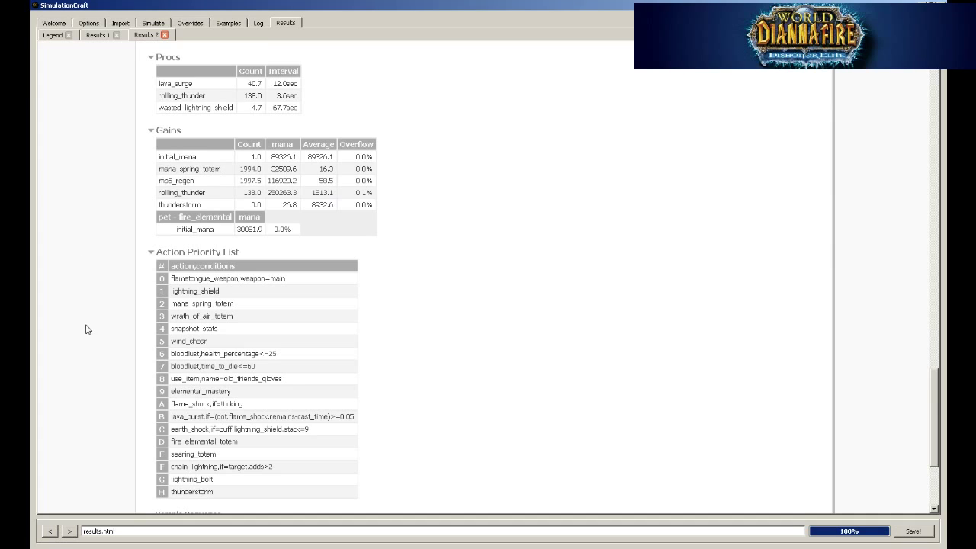
# Highlight the flametongue_weapon action in row 0 and the chain_lightning condition in row F
pyautogui.scroll(-3, 88, 329)
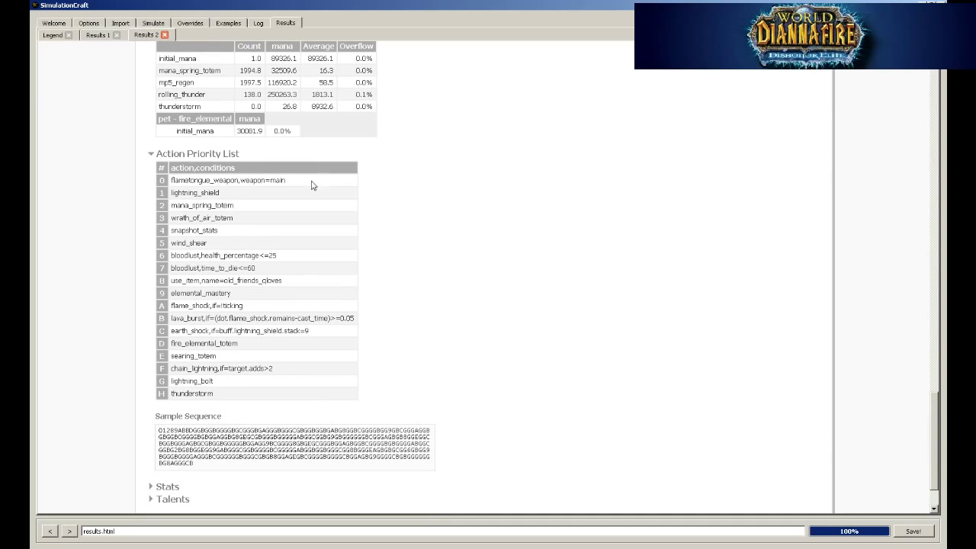
pyautogui.moveTo(170, 183); pyautogui.dragTo(322, 183)
pyautogui.click(181, 183)
pyautogui.scroll(-1, 352, 253)
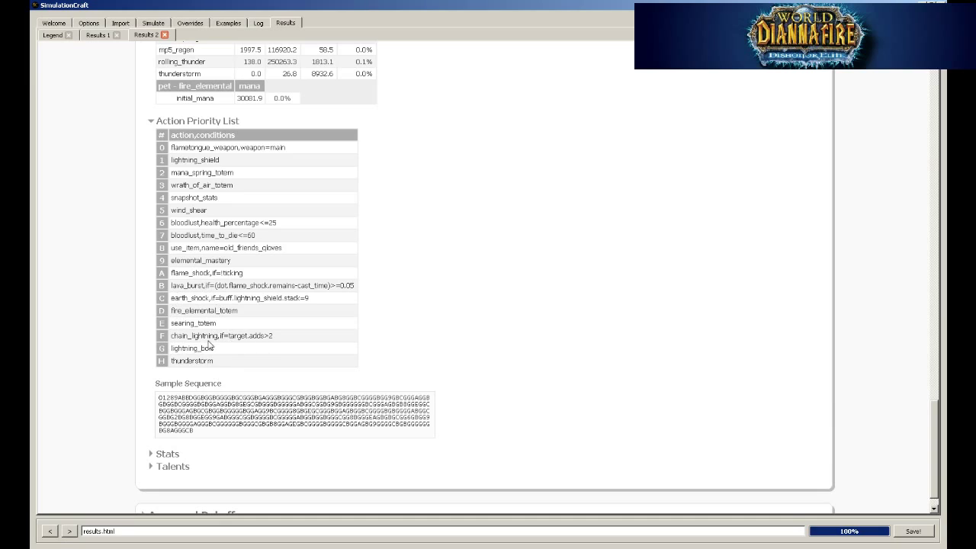
pyautogui.moveTo(171, 336); pyautogui.dragTo(273, 336)
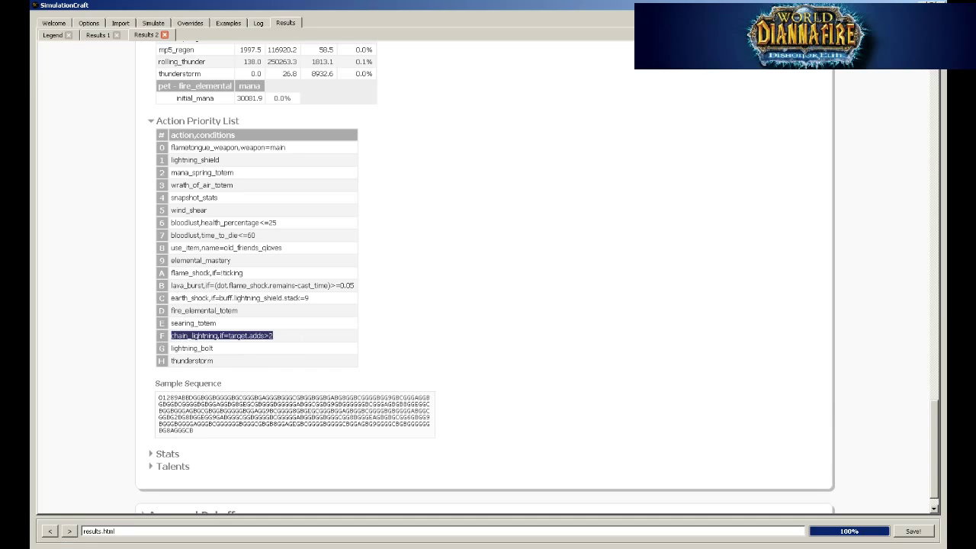
pyautogui.click(284, 335)
# Open the Options Globals settings, then the Debuffs page listing unchecked target debuffs like Armor Reduction
pyautogui.click(82, 24)
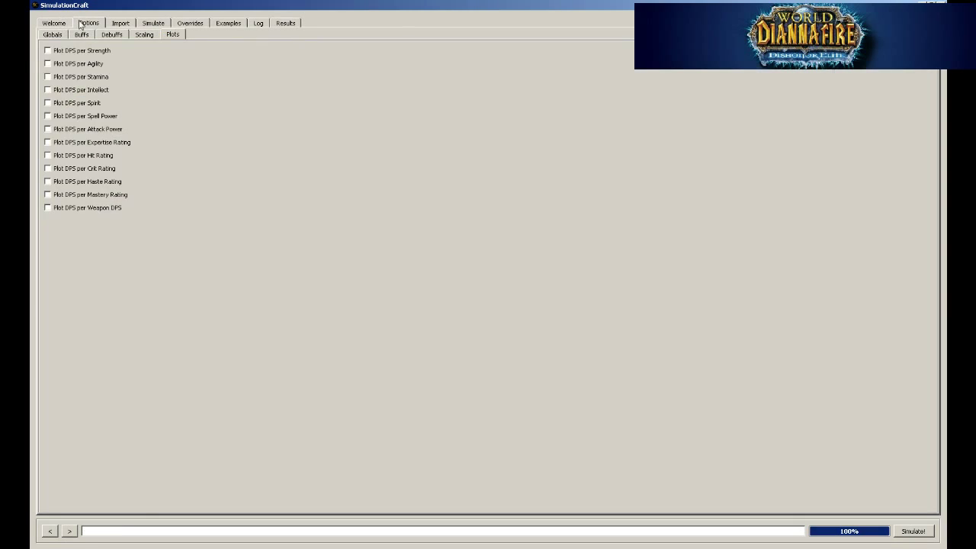
pyautogui.click(50, 35)
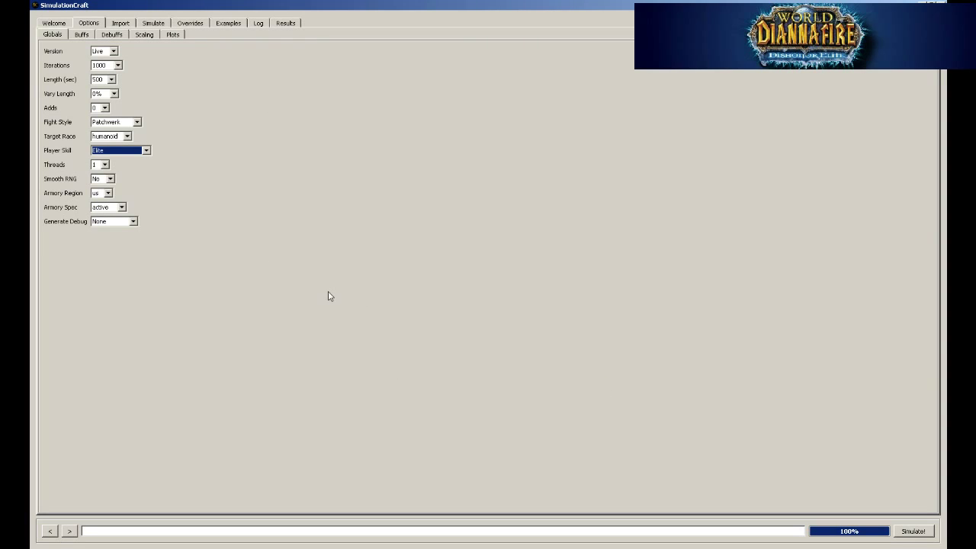
pyautogui.click(112, 35)
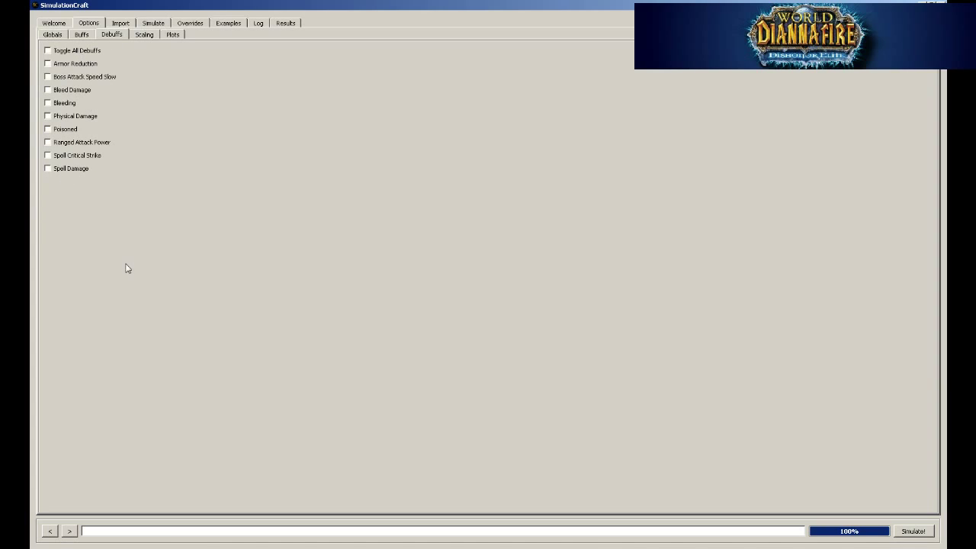
# Return to the Welcome page with the 4.0 Cataclysm introduction and Beta Release notes
pyautogui.click(54, 23)
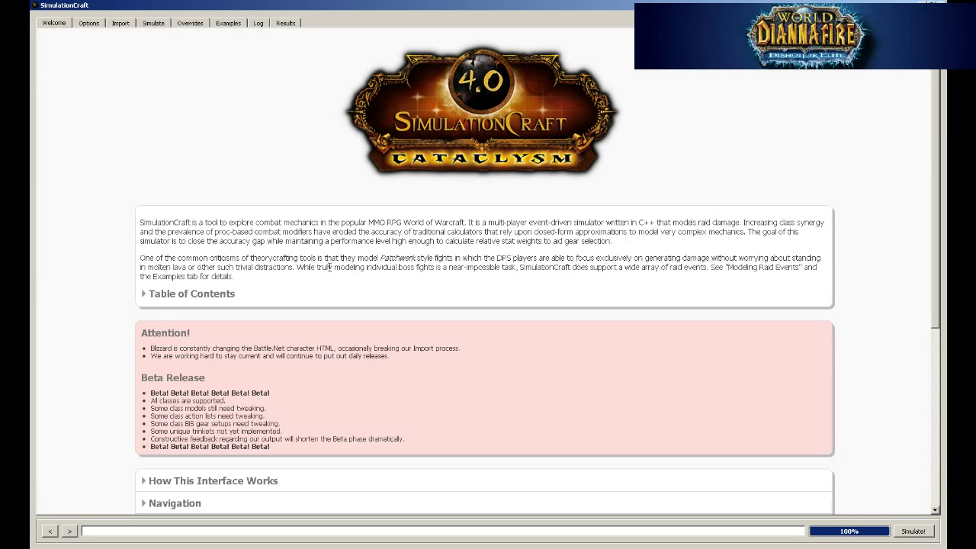